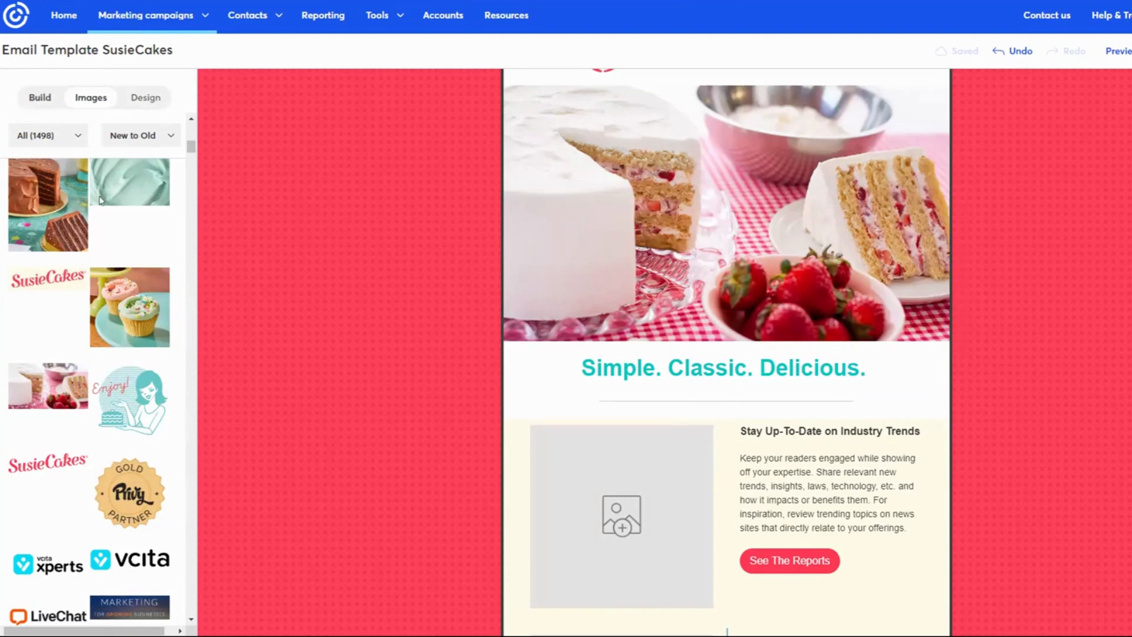
# Step: Add a section heading layout between the divider under "Simple. Classic. Delicious." and the first article
pyautogui.click(40, 99)
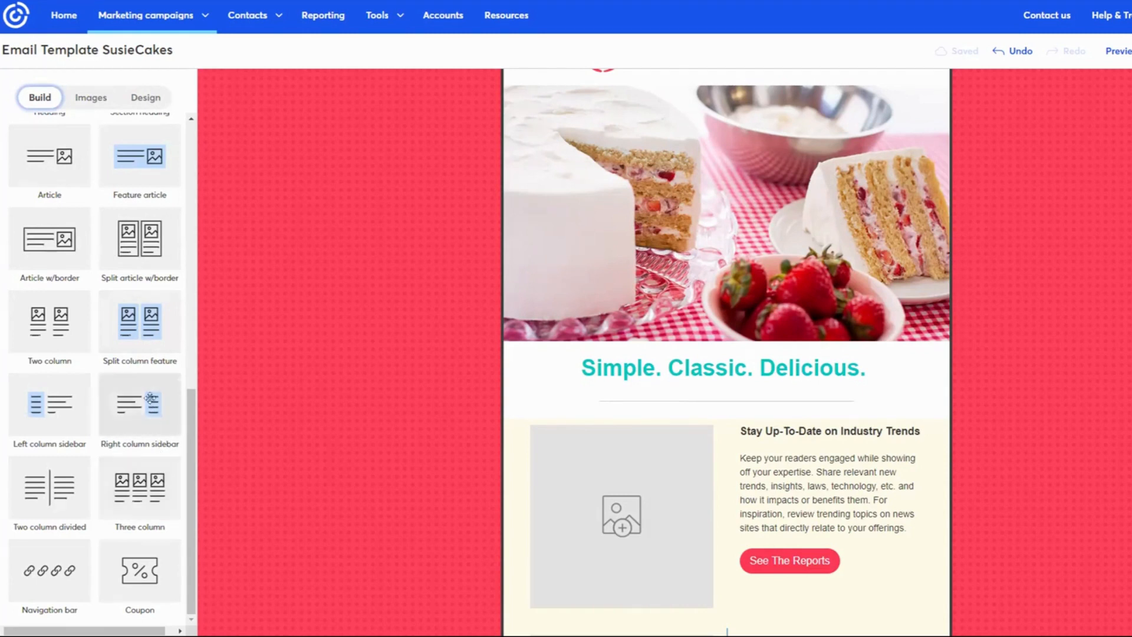
pyautogui.scroll(1, 127, 291)
pyautogui.scroll(2, 127, 292)
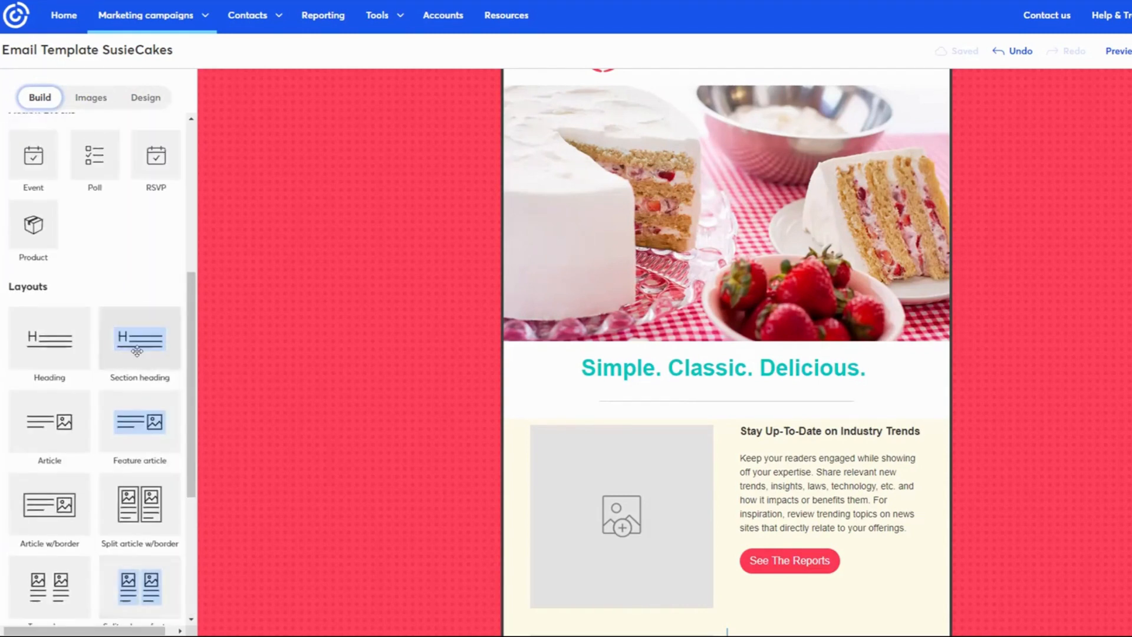
pyautogui.scroll(-1, 127, 291)
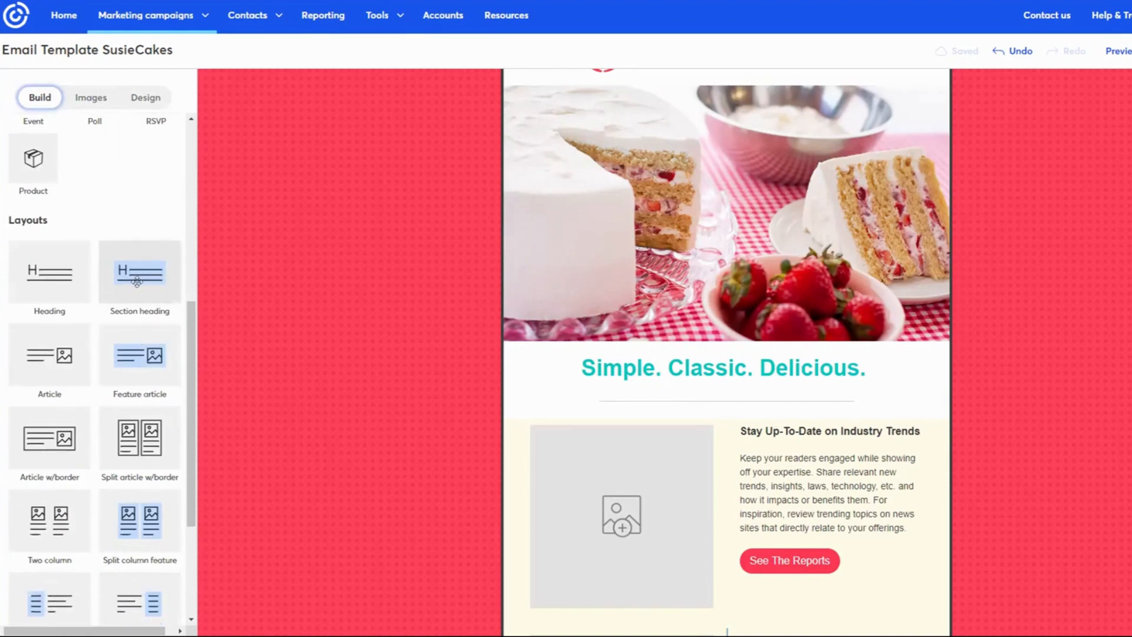
pyautogui.moveTo(138, 281); pyautogui.dragTo(433, 420)
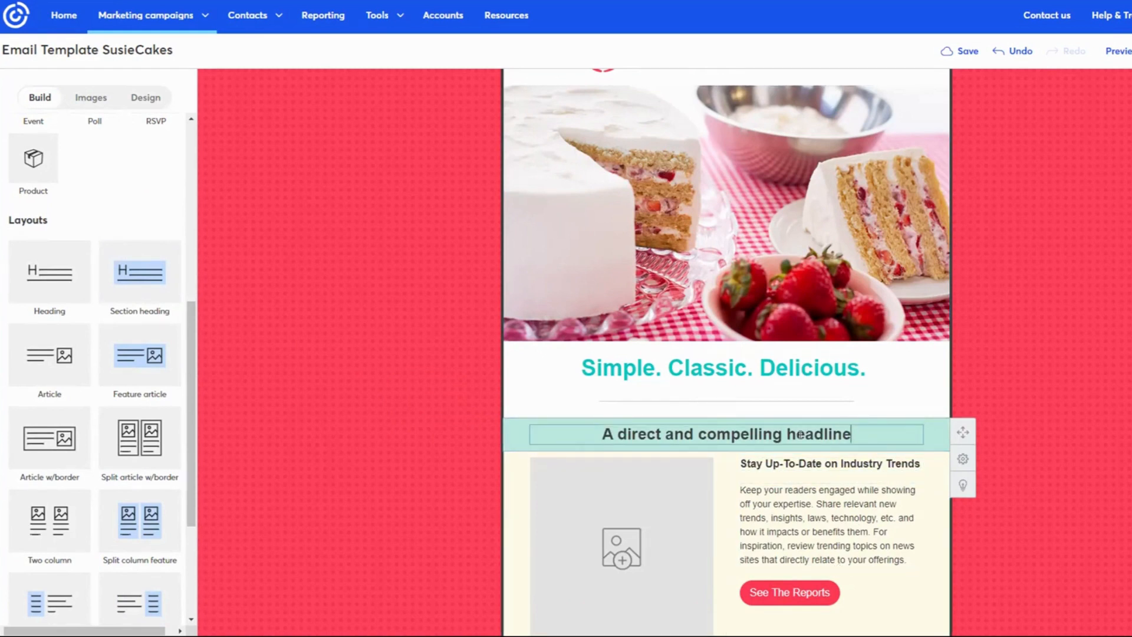
# Step: Replace the placeholder headline in the new section heading with "New Flavor Shipping Nationwide!"
pyautogui.moveTo(801, 435); pyautogui.dragTo(571, 435)
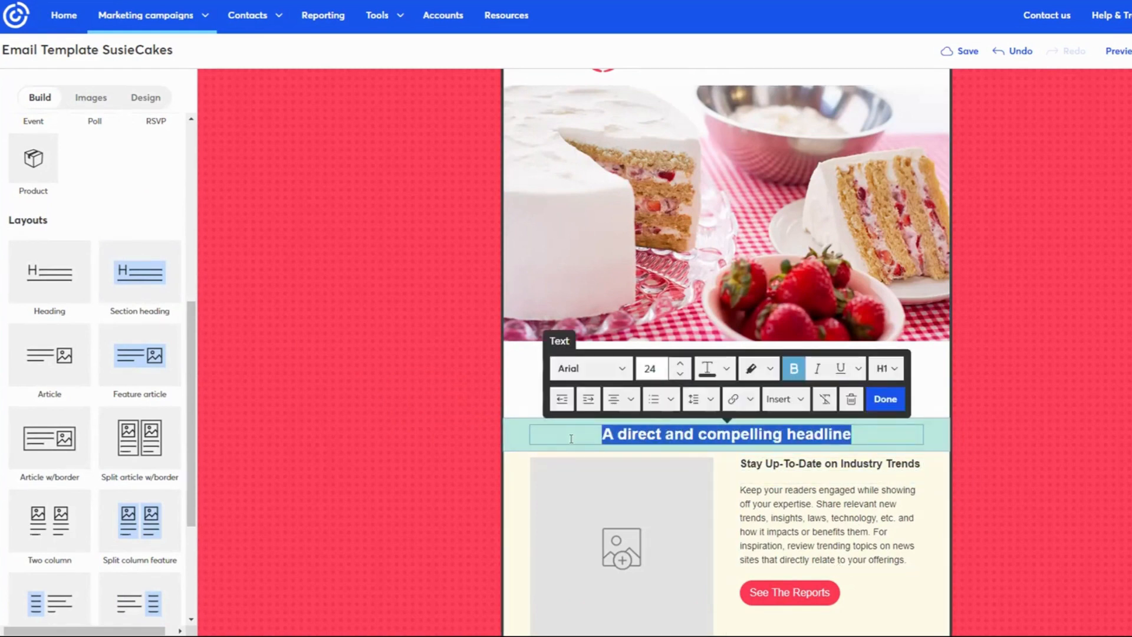
pyautogui.write('Now F')
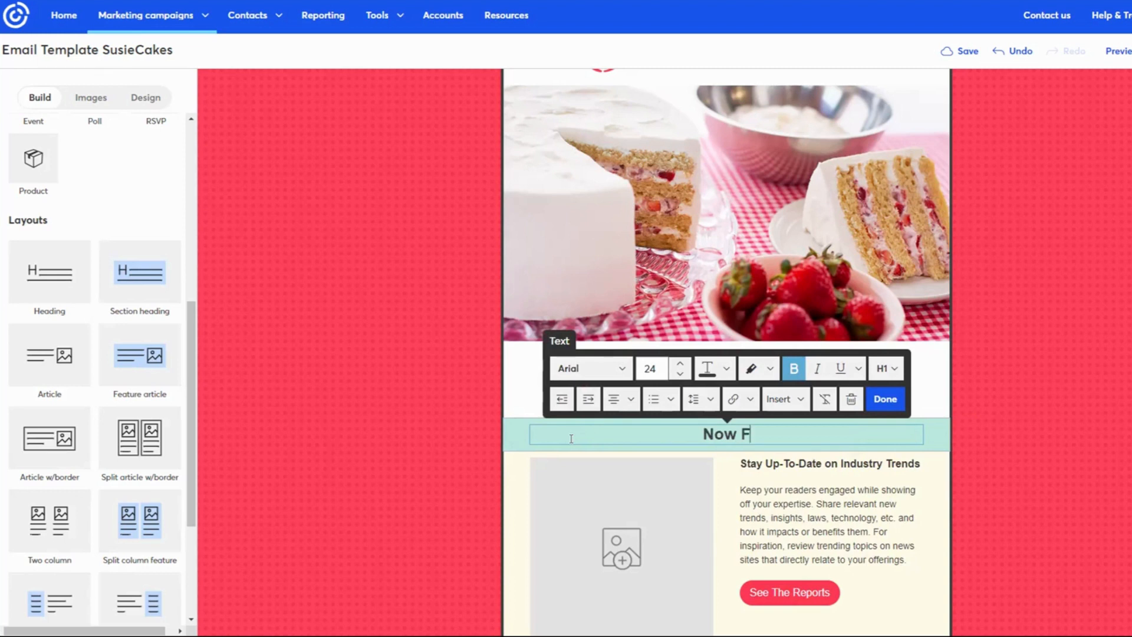
pyautogui.press('BackSpace')
pyautogui.press('BackSpace')
pyautogui.press('BackSpace')
pyautogui.press('BackSpace')
pyautogui.write('ew Flavr')
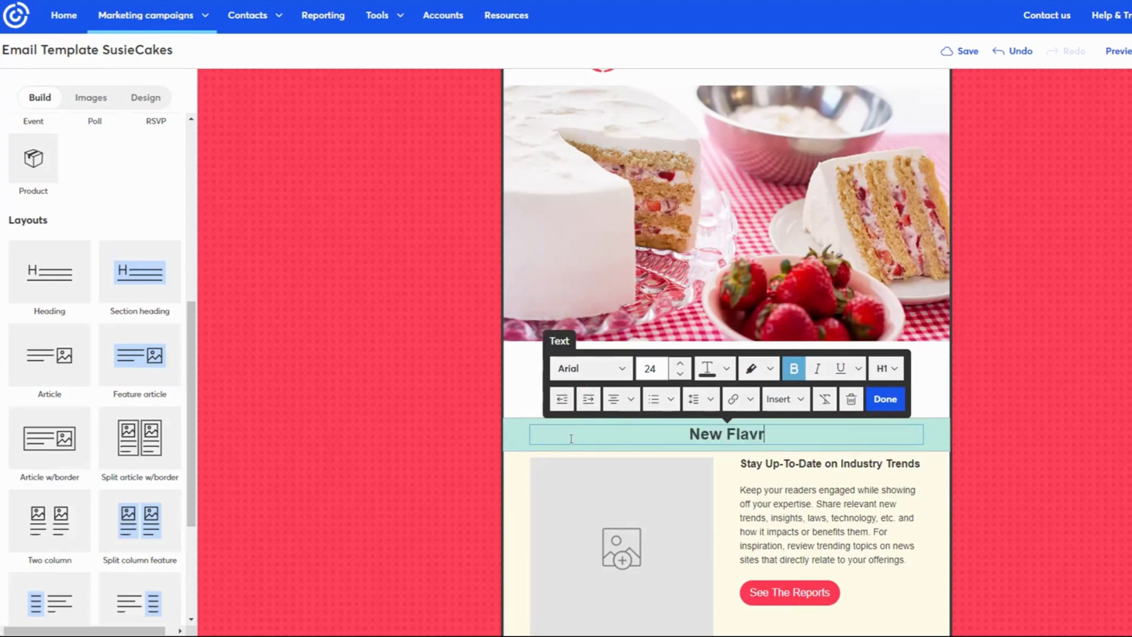
pyautogui.write('o')
pyautogui.press('BackSpace')
pyautogui.press('BackSpace')
pyautogui.press('BackSpace')
pyautogui.write('or Shipping')
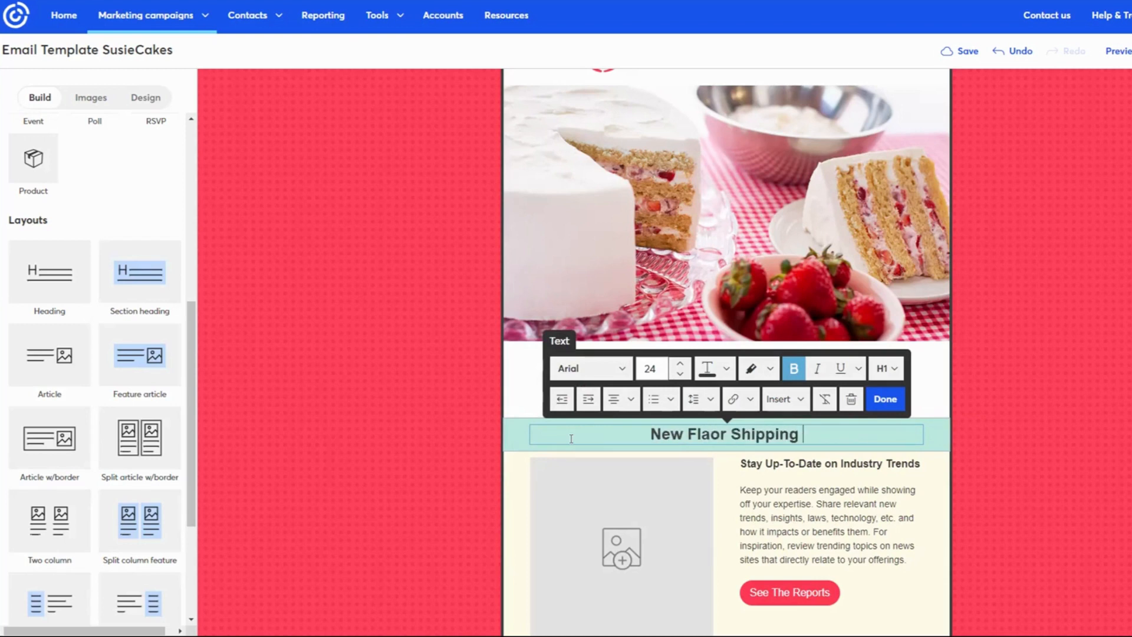
pyautogui.press('BackSpace')
pyautogui.press('BackSpace')
pyautogui.press('BackSpace')
pyautogui.press('BackSpace')
pyautogui.press('BackSpace')
pyautogui.press('BackSpace')
pyautogui.press('BackSpace')
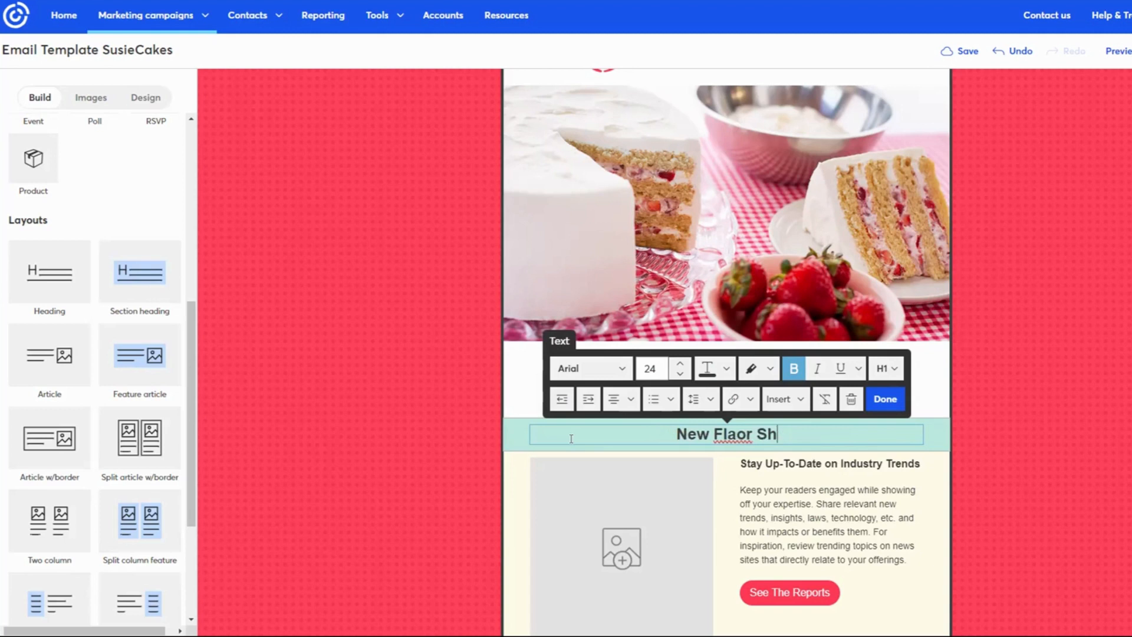
pyautogui.press('BackSpace')
pyautogui.press('BackSpace')
pyautogui.press('BackSpace')
pyautogui.press('BackSpace')
pyautogui.press('BackSpace')
pyautogui.write('vor')
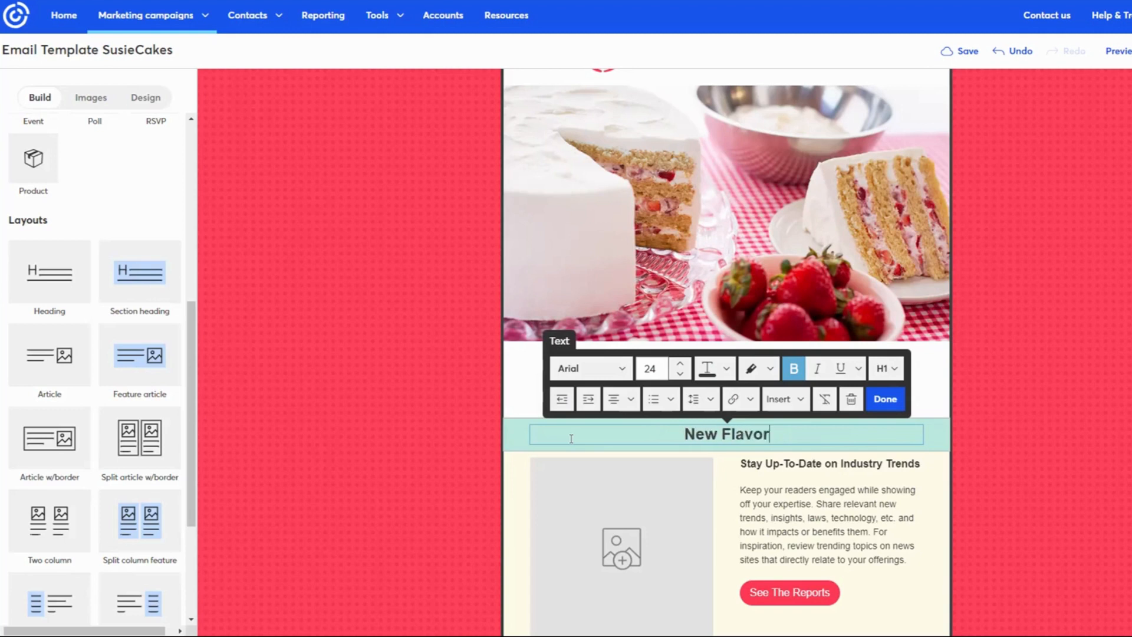
pyautogui.write(' Shipping Nationwide!')
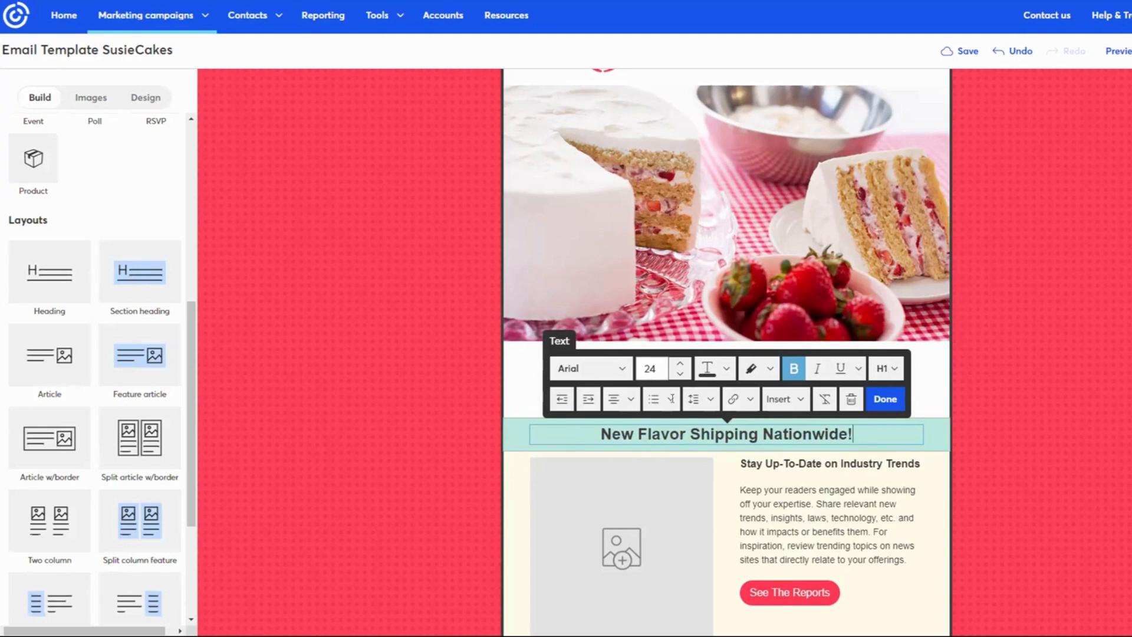
pyautogui.click(887, 399)
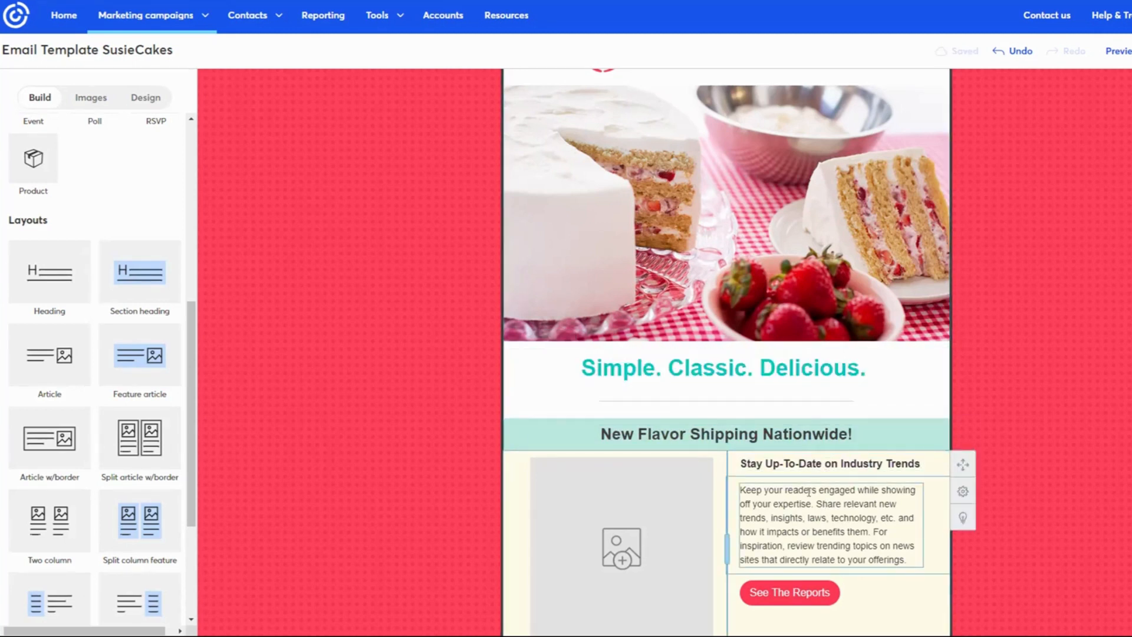
# Step: Replace the first article's body text with "We are now shipping our Tropical cakes with buttercream frosting."
pyautogui.scroll(-2, 808, 494)
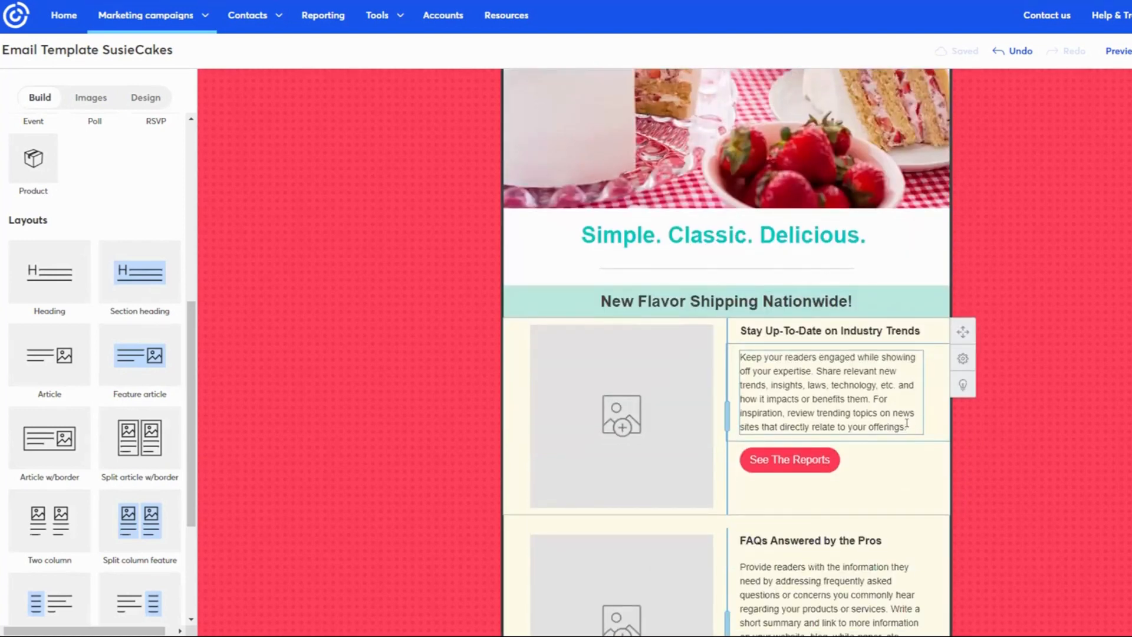
pyautogui.moveTo(907, 423); pyautogui.dragTo(737, 357)
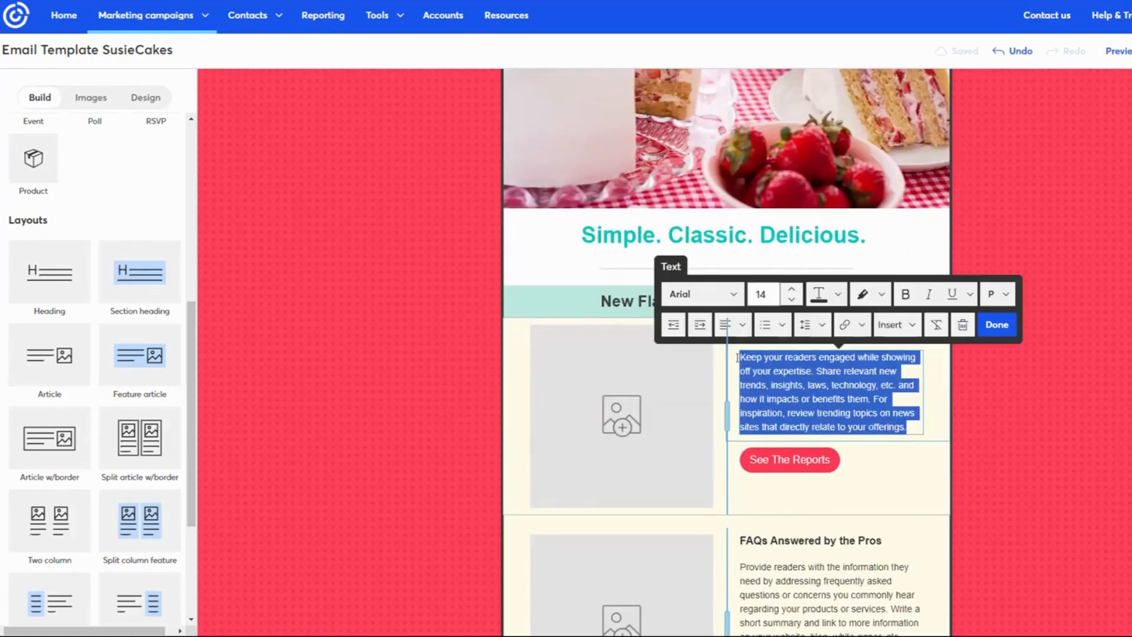
pyautogui.write('We are now shippin')
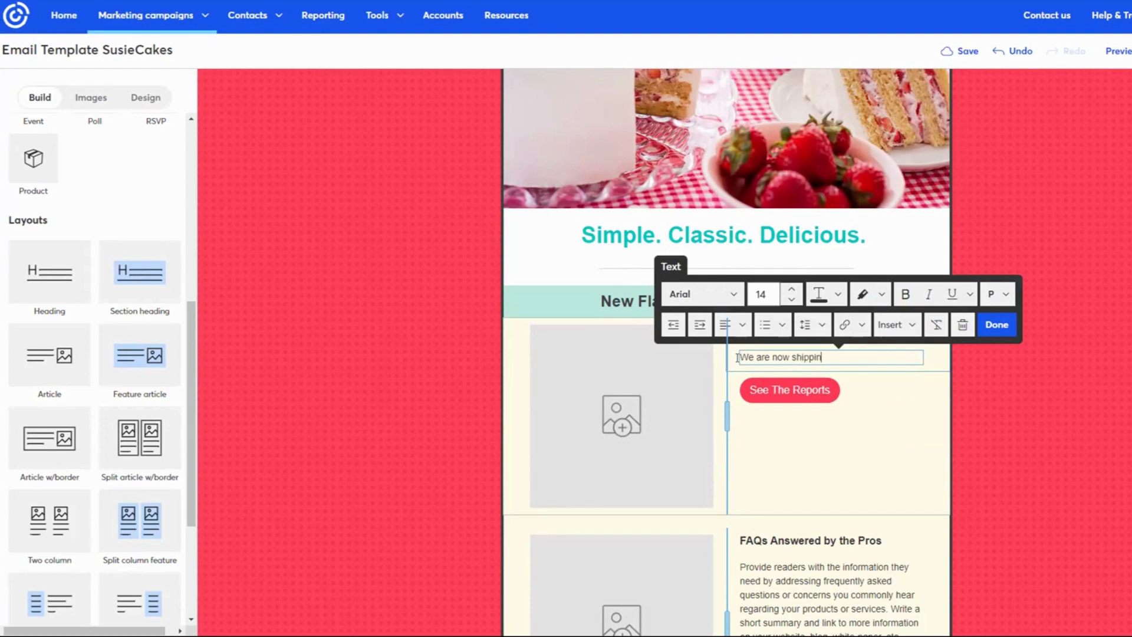
pyautogui.write('g our Tropical cakes abd they are ')
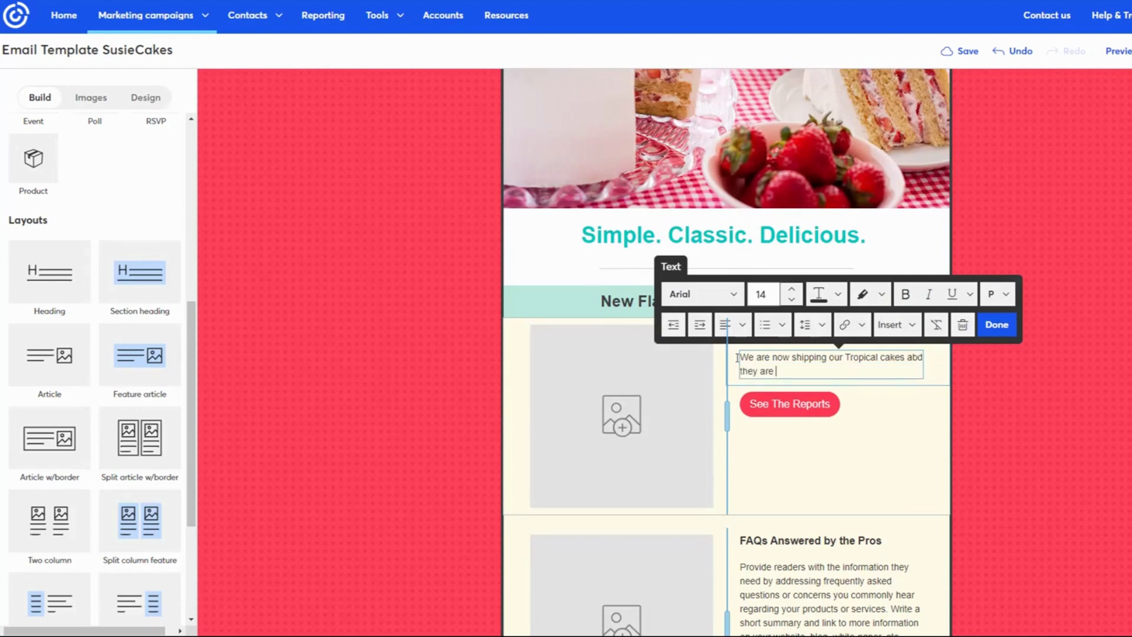
pyautogui.write('d')
pyautogui.press('BackSpace')
pyautogui.press('BackSpace')
pyautogui.press('BackSpace')
pyautogui.press('BackSpace')
pyautogui.press('BackSpace')
pyautogui.press('BackSpace')
pyautogui.press('BackSpace')
pyautogui.press('BackSpace')
pyautogui.press('BackSpace')
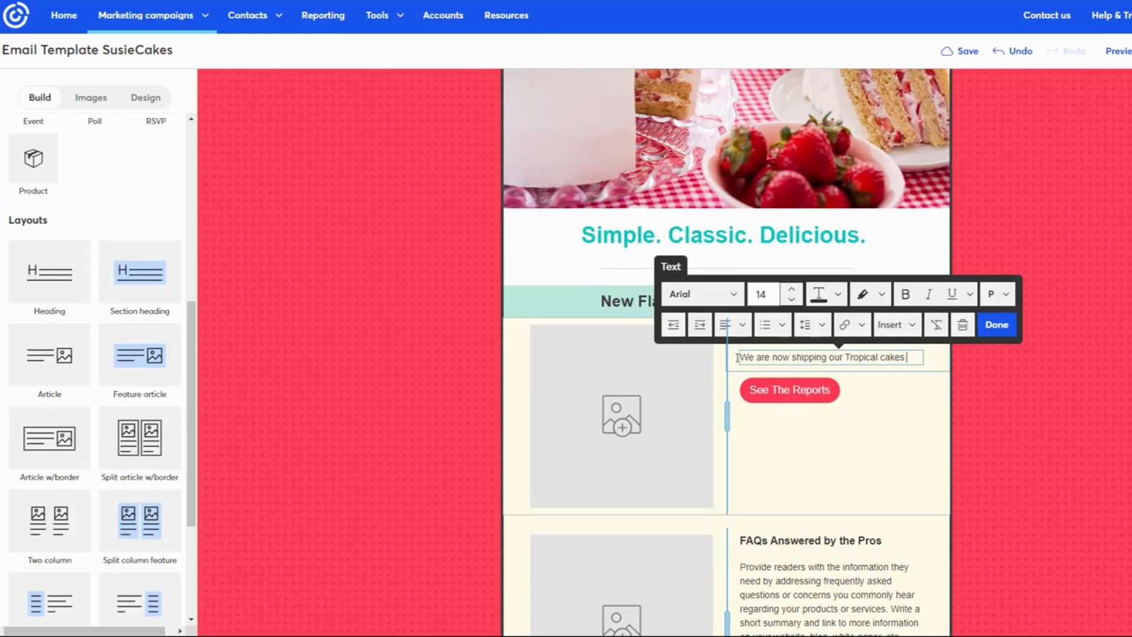
pyautogui.write('with ')
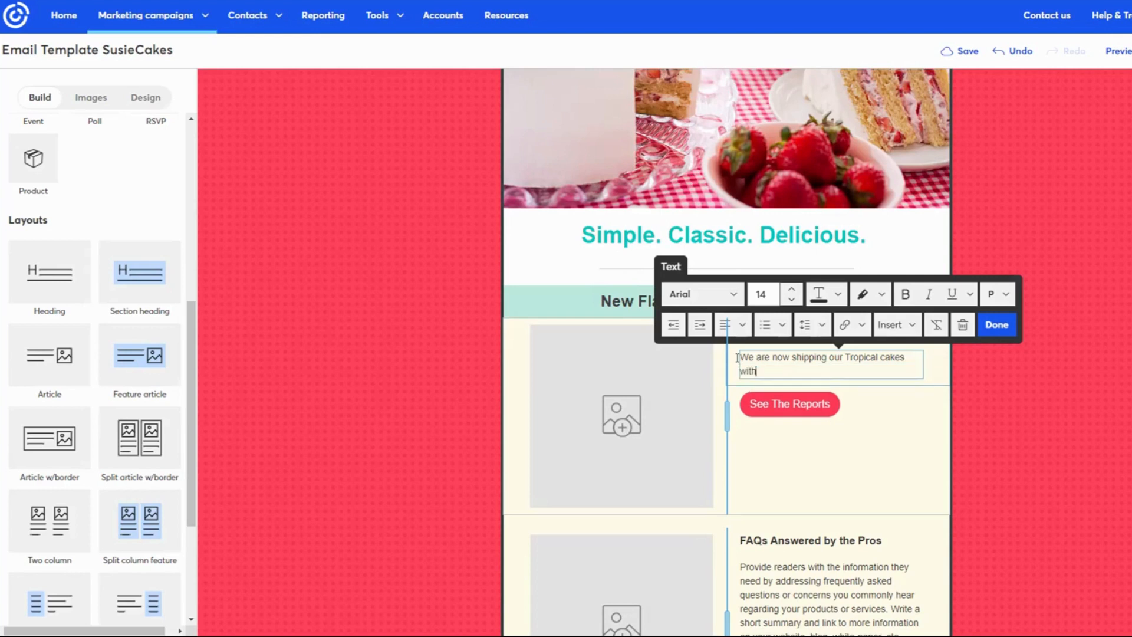
pyautogui.write('buttercream frosting.')
pyautogui.click(996, 324)
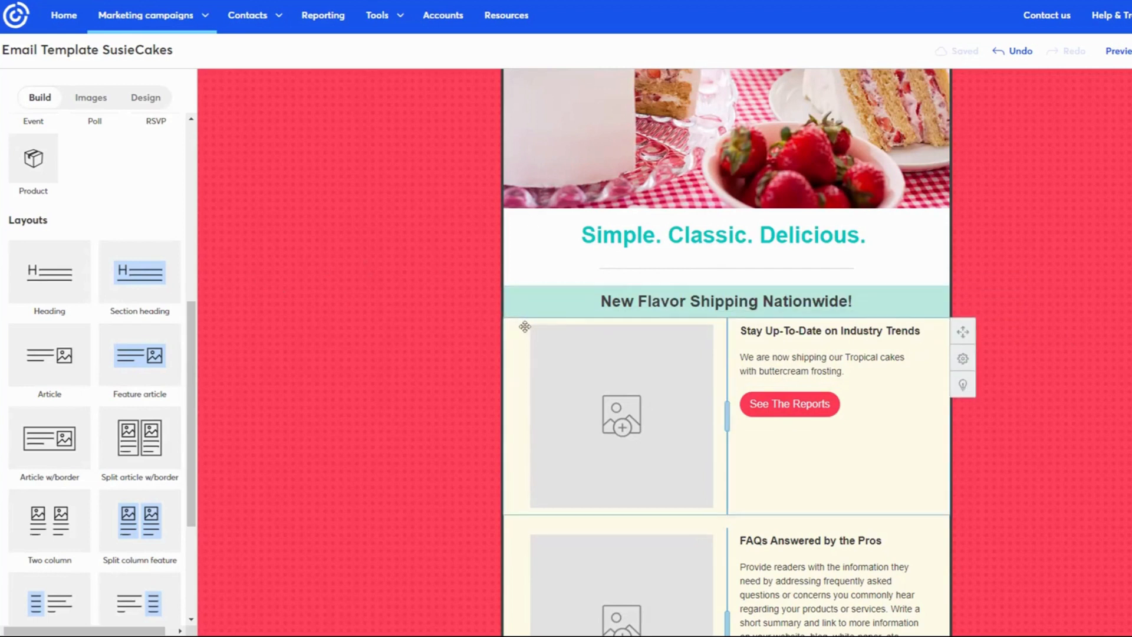
# Step: Insert a spacer block between the "New Flavor Shipping Nationwide!" heading and the first article
pyautogui.scroll(1, 125, 346)
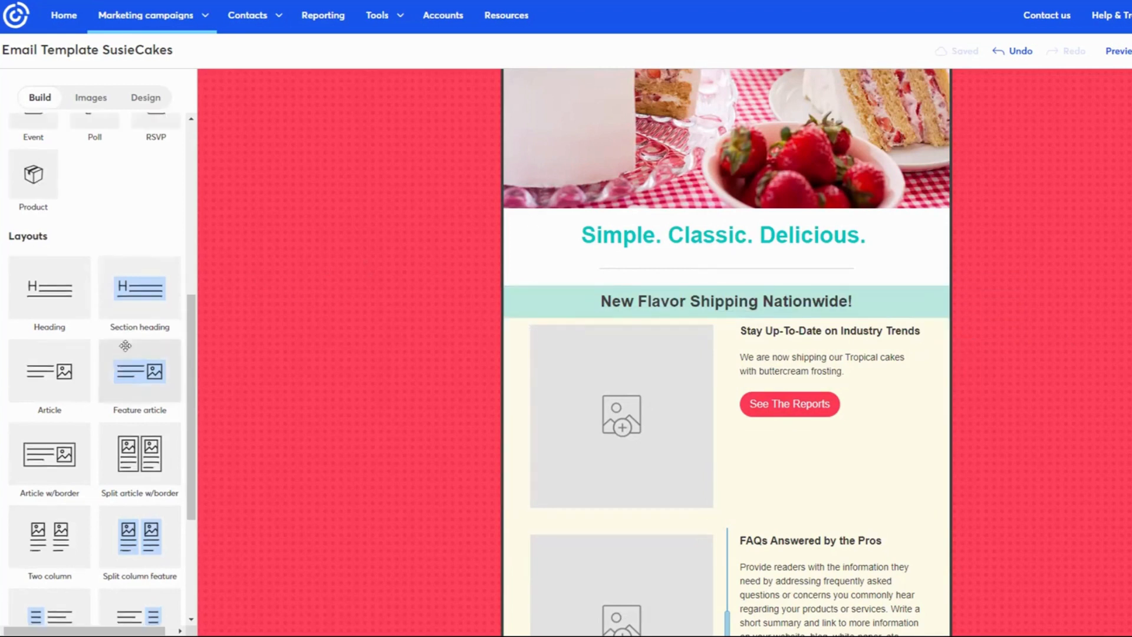
pyautogui.scroll(10, 116, 306)
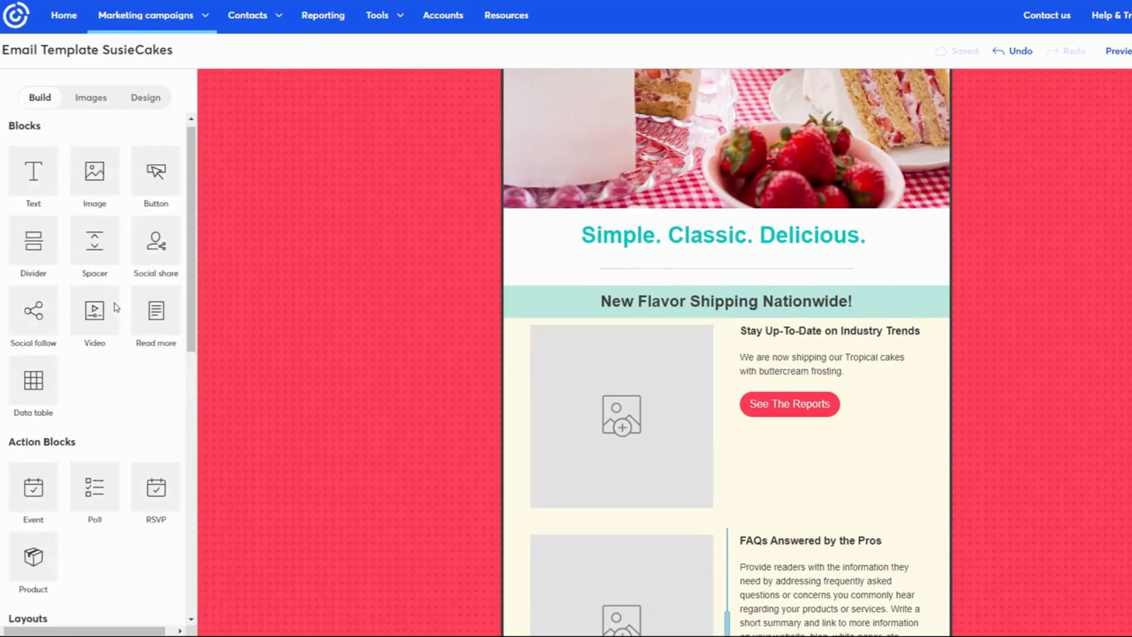
pyautogui.moveTo(96, 242); pyautogui.dragTo(702, 352)
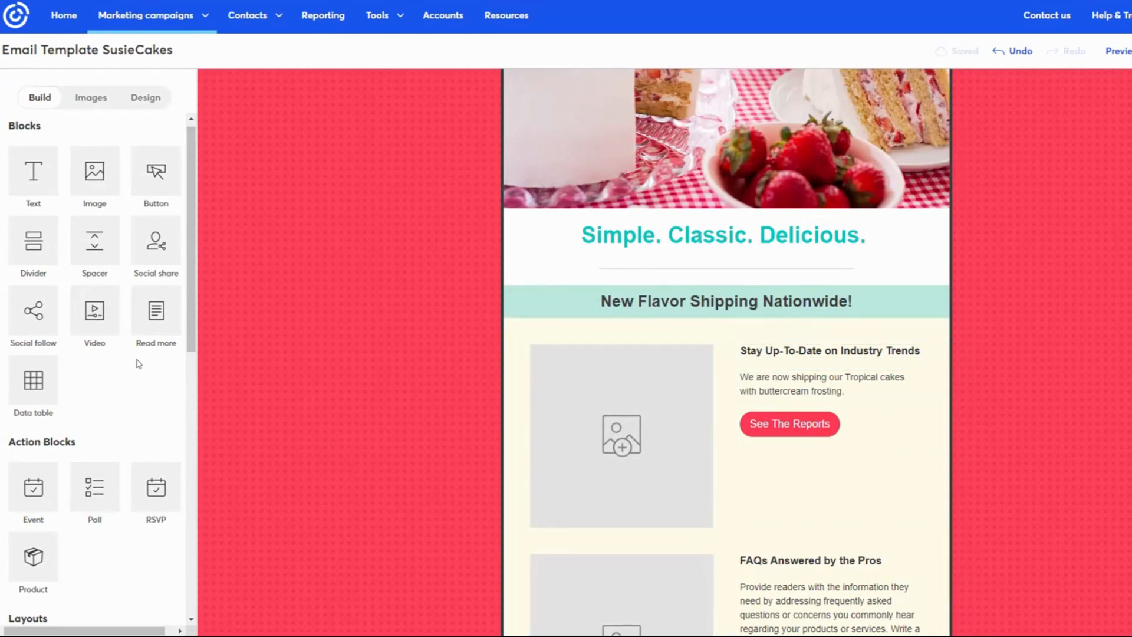
# Step: Place the tropical cake image with the pineapple in the first article and delete that article's empty image placeholder
pyautogui.click(83, 99)
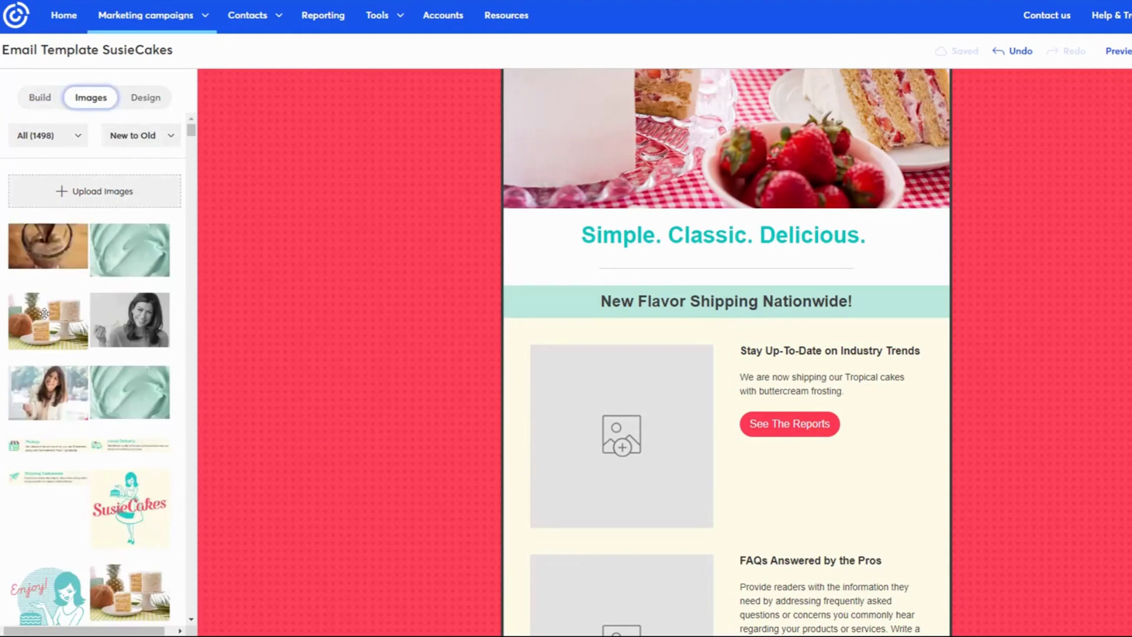
pyautogui.moveTo(47, 317); pyautogui.dragTo(626, 522)
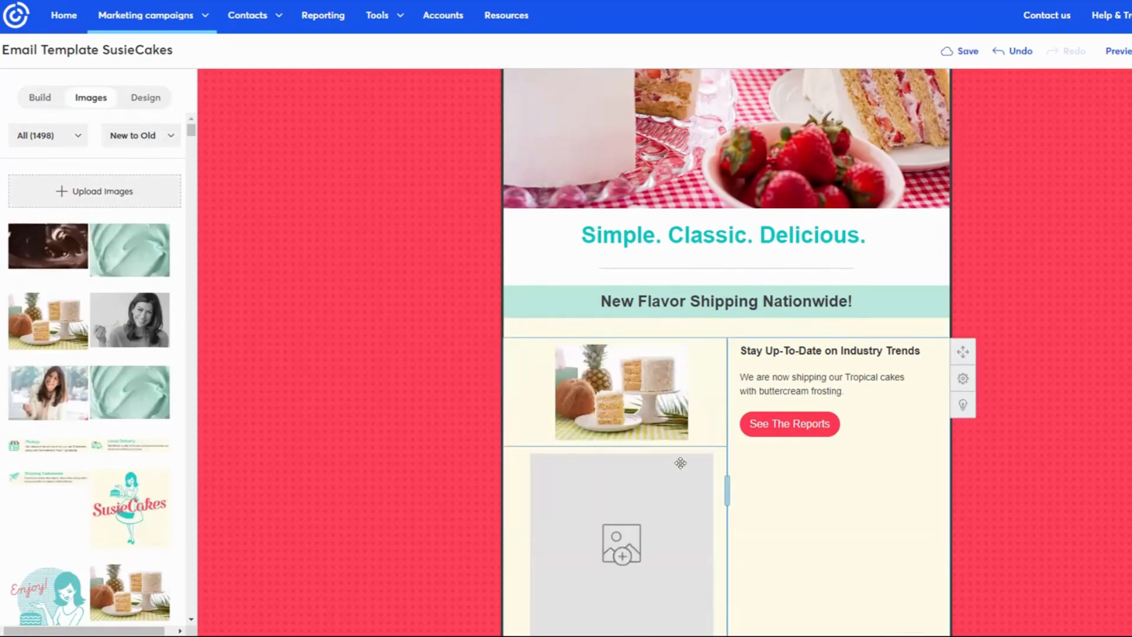
pyautogui.scroll(-3, 648, 318)
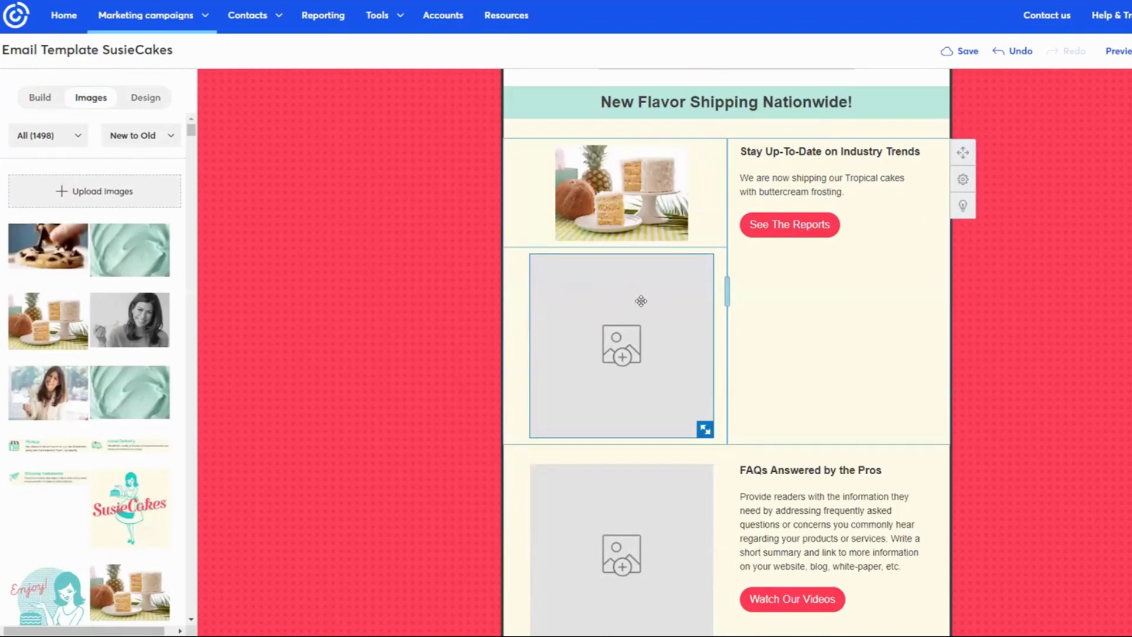
pyautogui.click(641, 300)
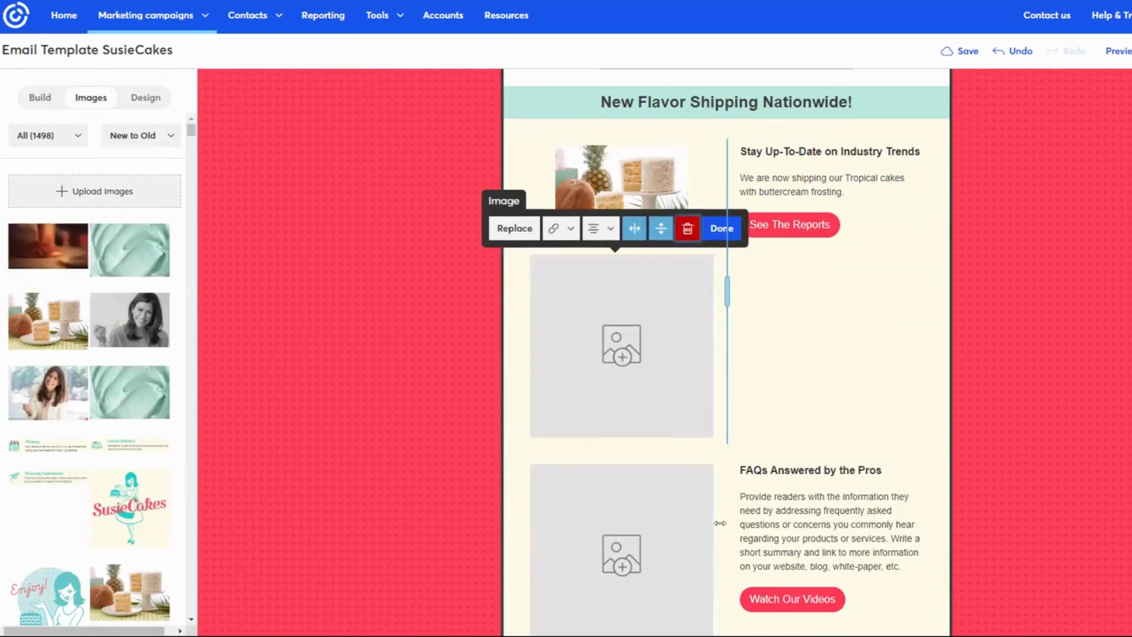
pyautogui.press('Delete')
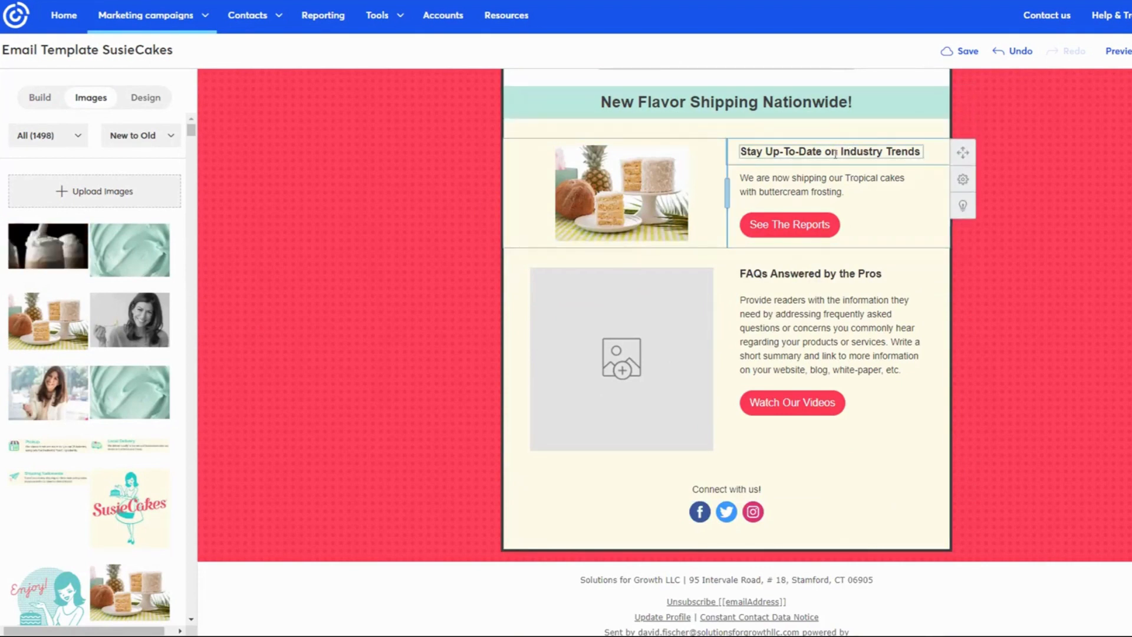
# Step: Change the first article's title to "New Information Here"
pyautogui.moveTo(917, 151); pyautogui.dragTo(739, 152)
pyautogui.write('New Information')
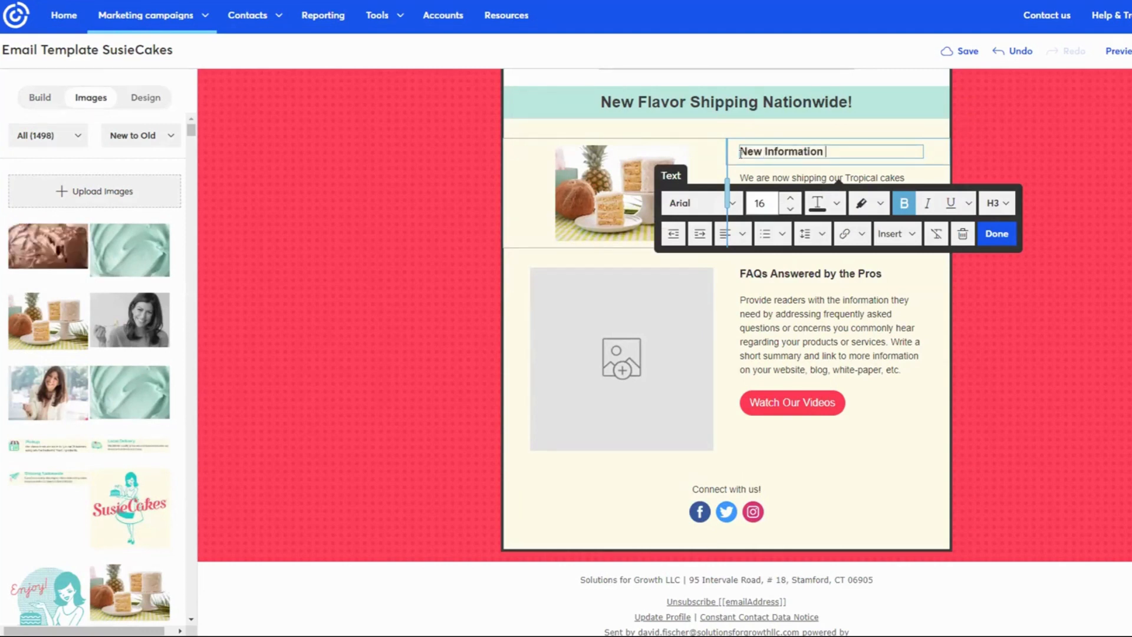
pyautogui.write(' Here')
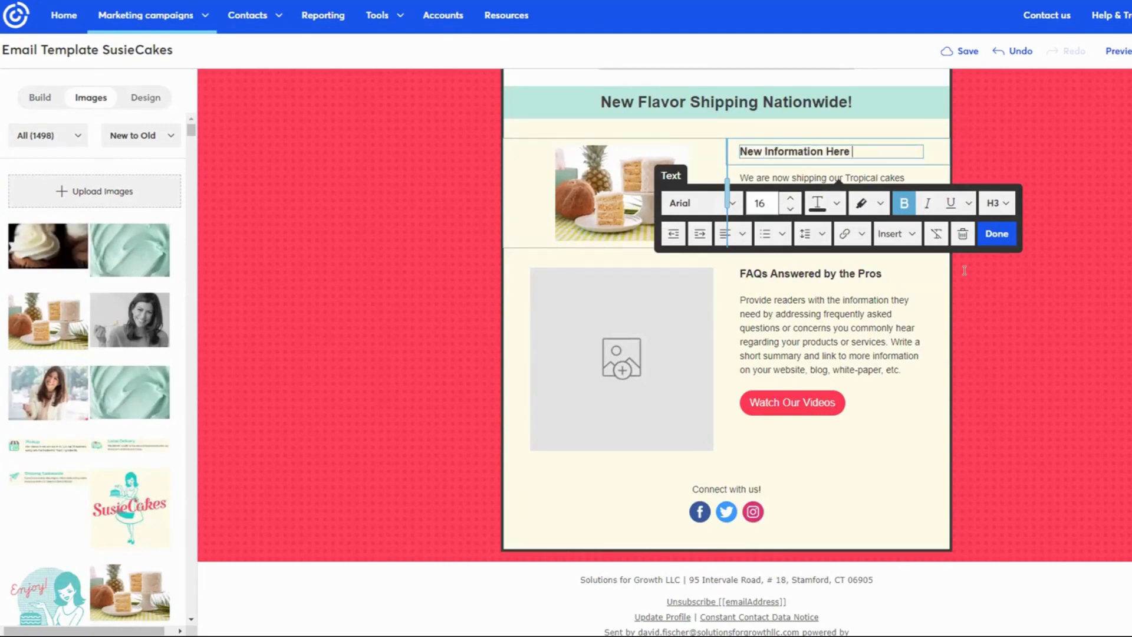
pyautogui.click(996, 234)
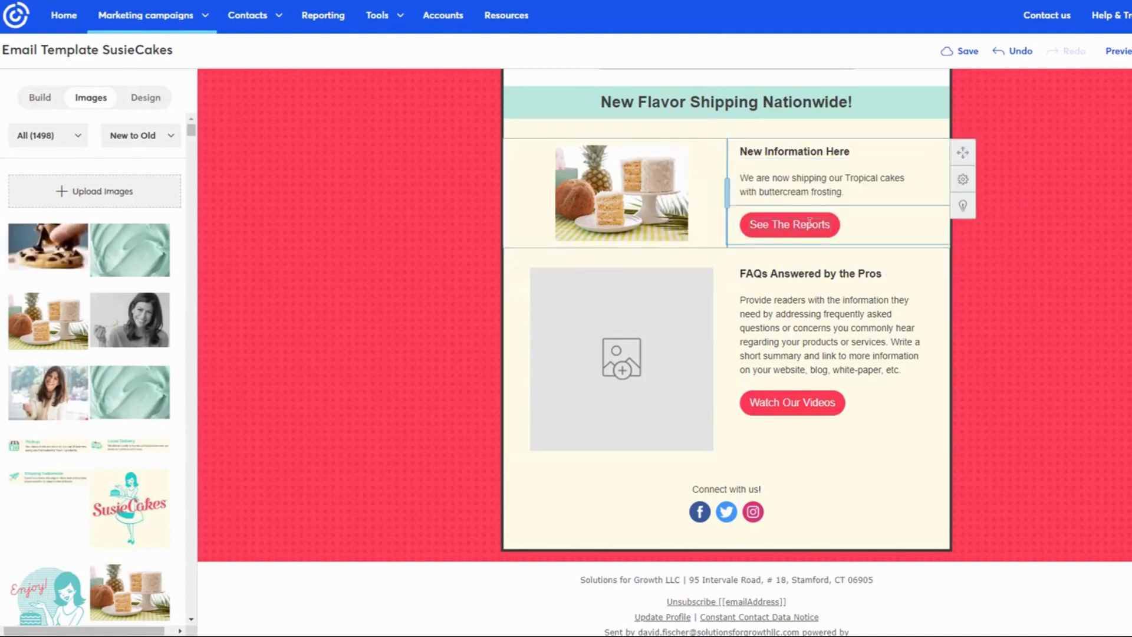
# Step: Change the label of the first article's button to "Shop All"
pyautogui.click(809, 223)
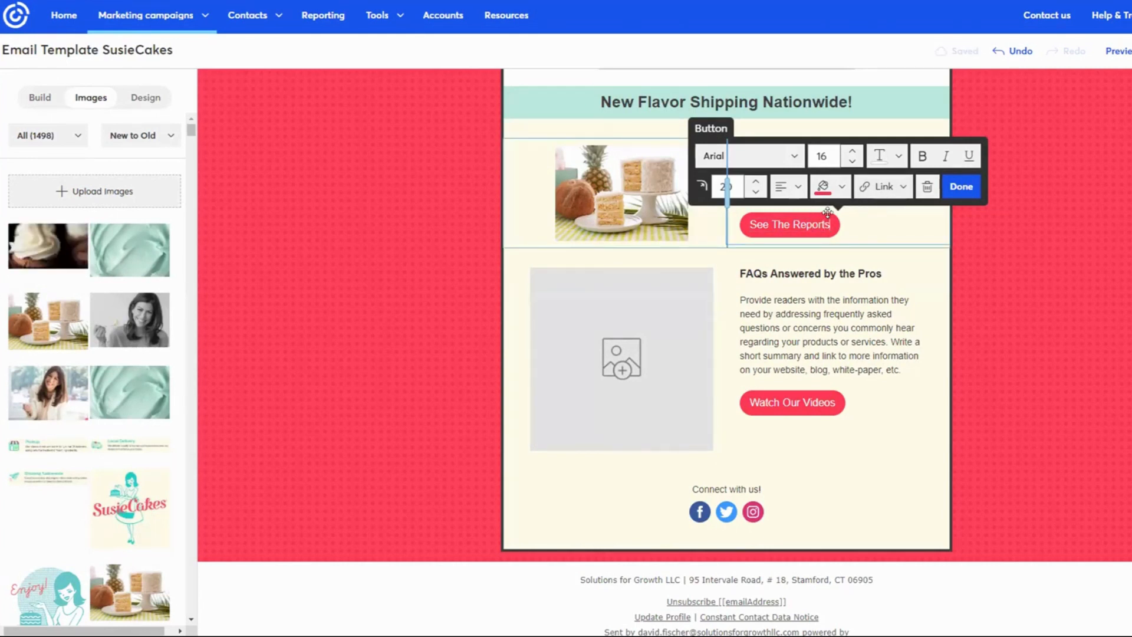
pyautogui.press('BackSpace')
pyautogui.press('BackSpace')
pyautogui.press('BackSpace')
pyautogui.press('BackSpace')
pyautogui.press('BackSpace')
pyautogui.press('BackSpace')
pyautogui.press('BackSpace')
pyautogui.press('BackSpace')
pyautogui.press('BackSpace')
pyautogui.press('BackSpace')
pyautogui.press('BackSpace')
pyautogui.press('BackSpace')
pyautogui.press('BackSpace')
pyautogui.press('BackSpace')
pyautogui.press('BackSpace')
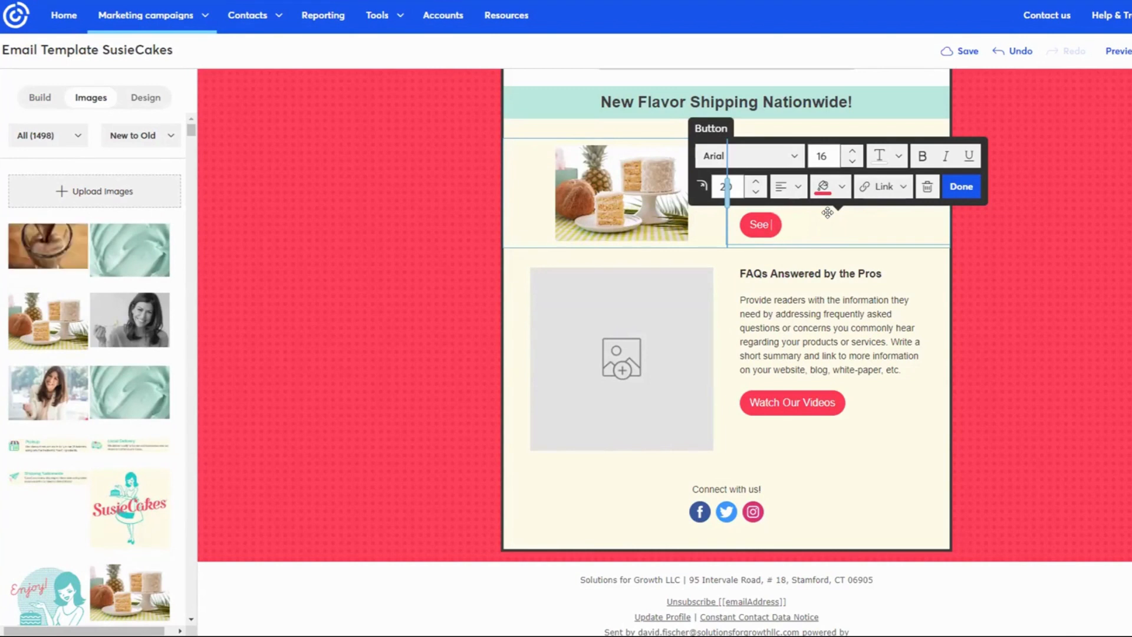
pyautogui.write('Shop all')
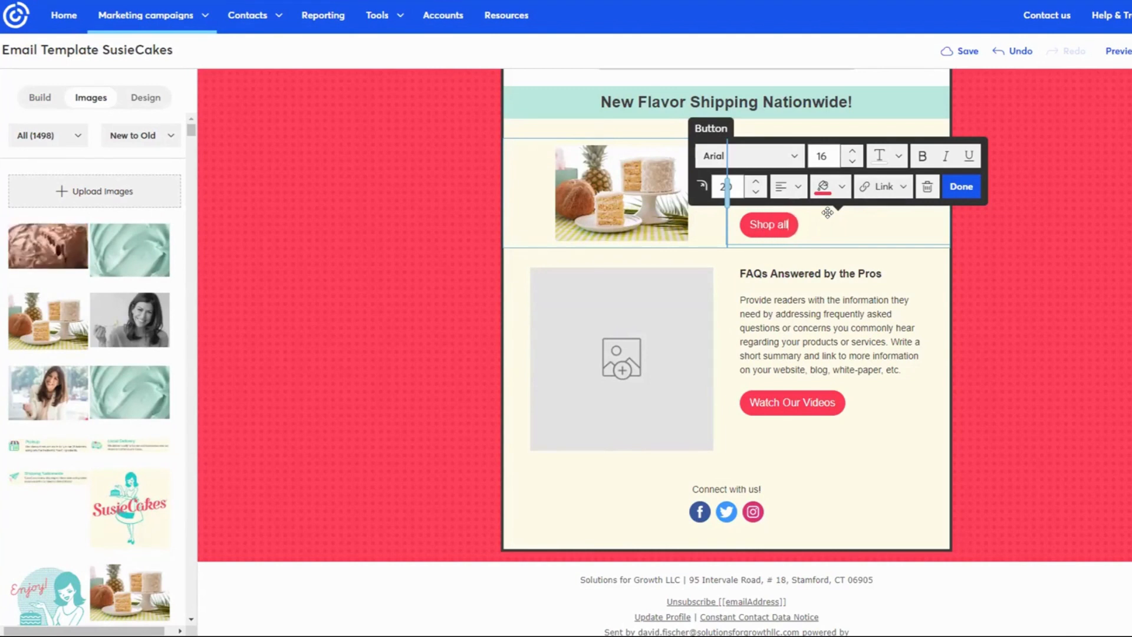
pyautogui.press('BackSpace')
pyautogui.press('BackSpace')
pyautogui.press('BackSpace')
pyautogui.press('BackSpace')
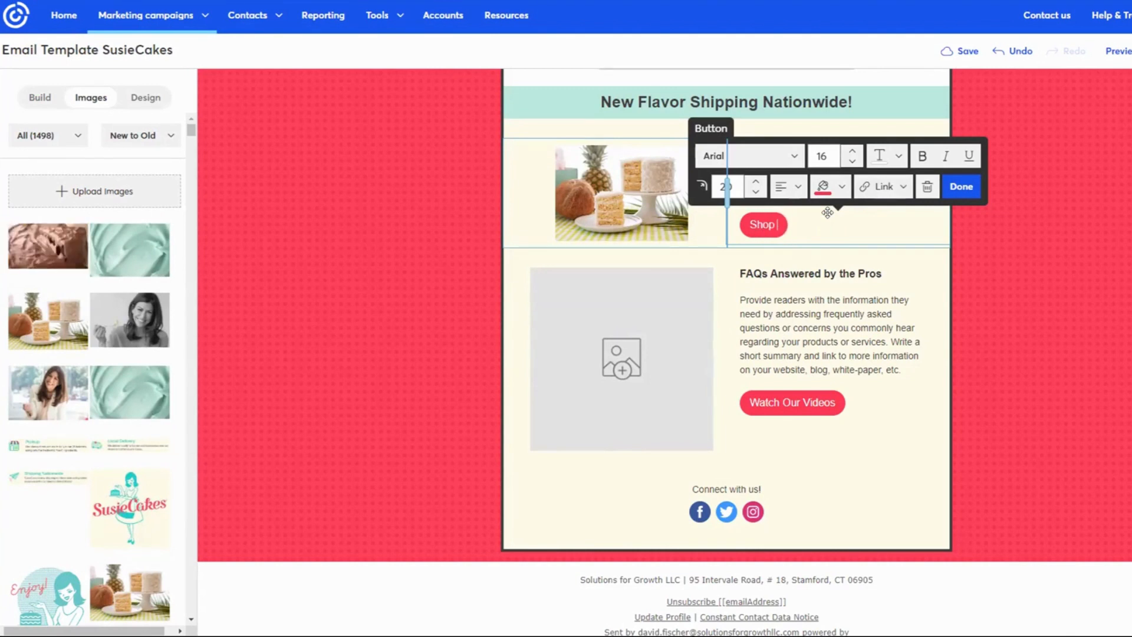
pyautogui.write('All')
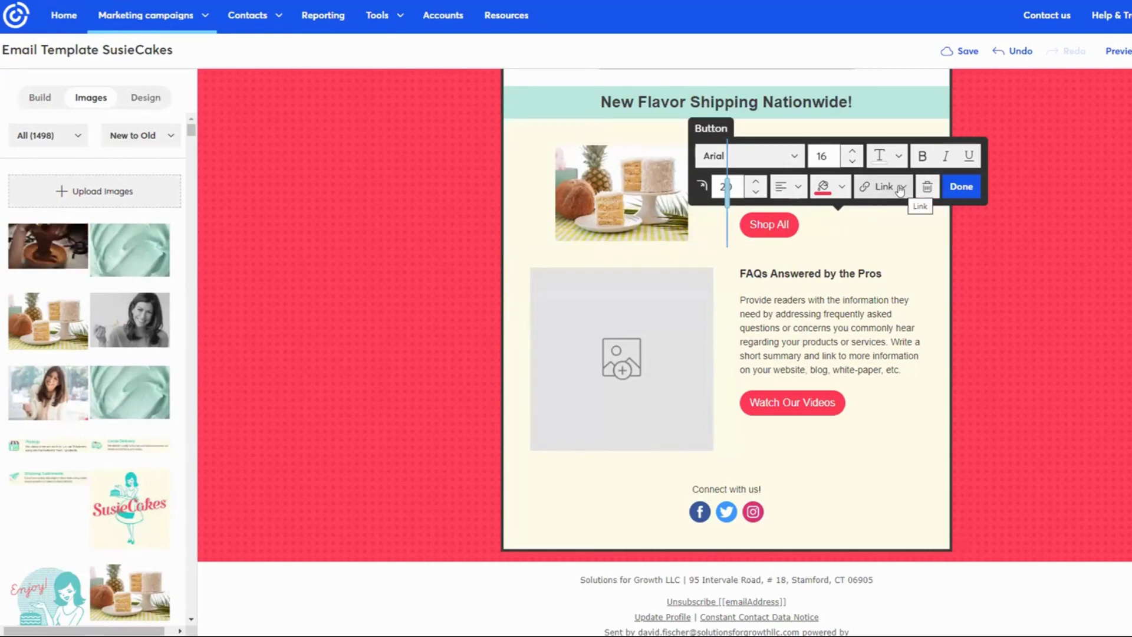
# Step: Finish the button edit and set the height of the spacer below the "New Flavor Shipping Nationwide!" heading to 20
pyautogui.click(960, 187)
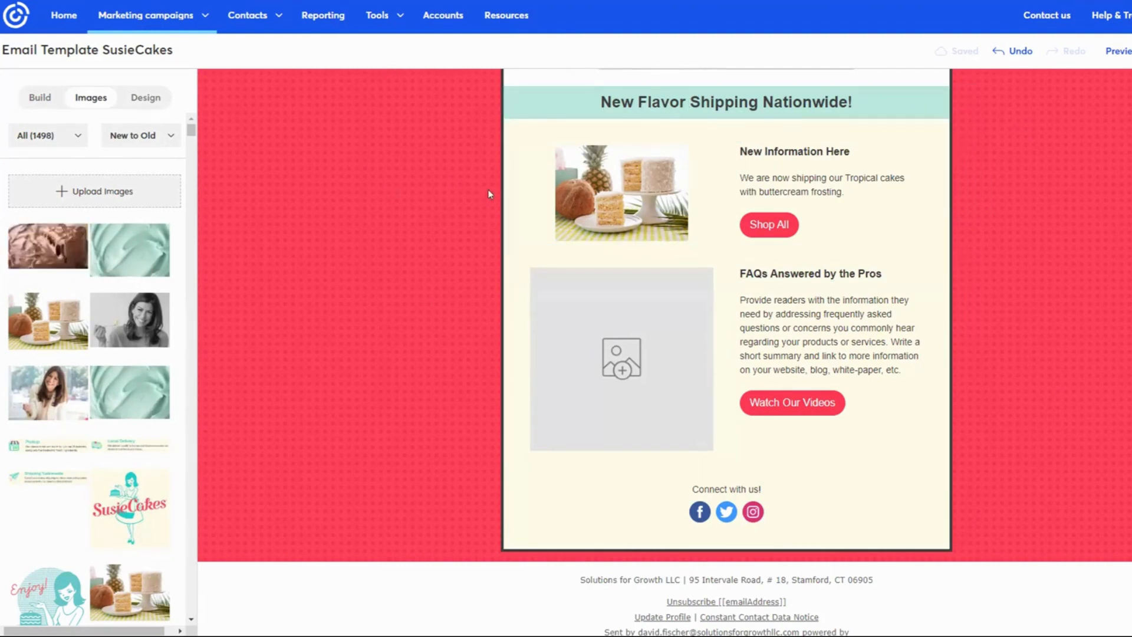
pyautogui.click(731, 186)
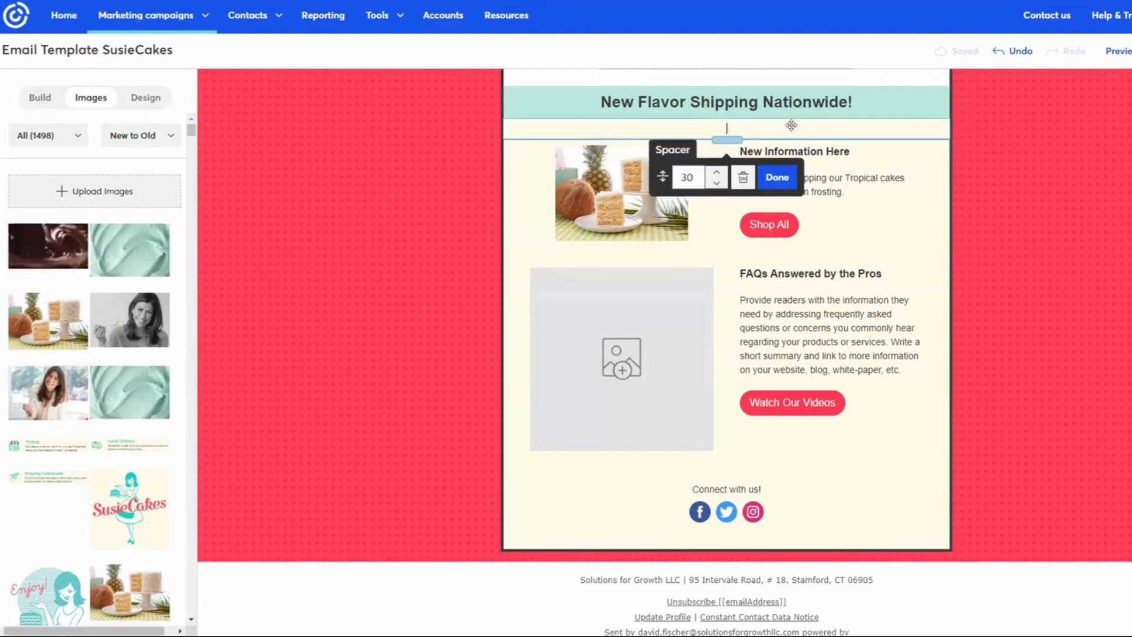
pyautogui.click(716, 184)
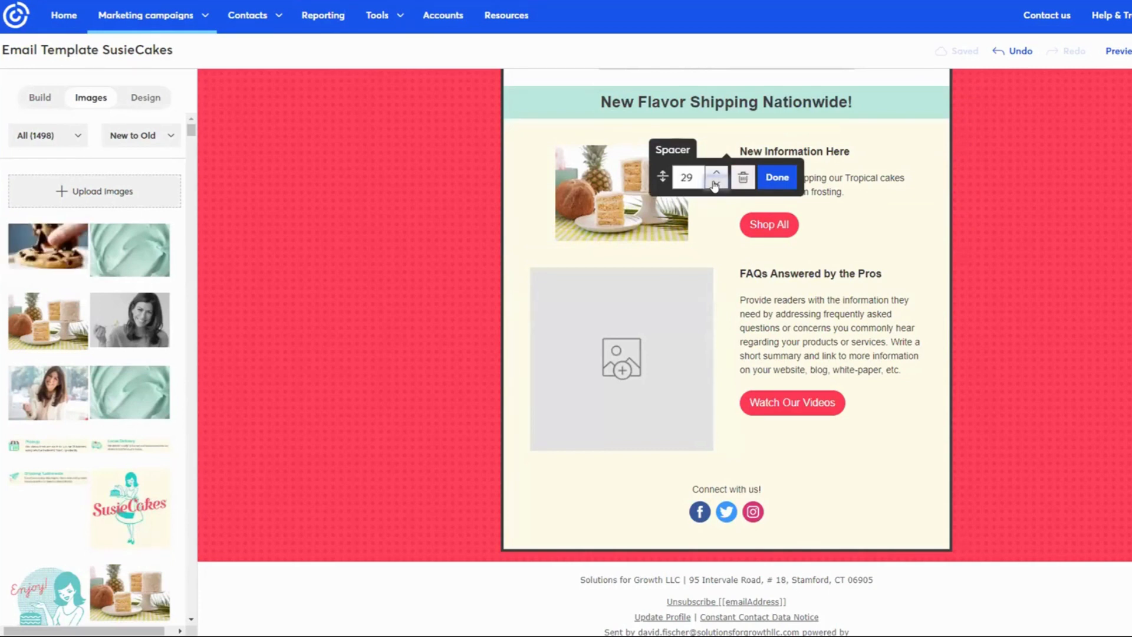
pyautogui.click(716, 184)
pyautogui.click(715, 183)
pyautogui.click(715, 183)
pyautogui.click(716, 183)
pyautogui.click(716, 183)
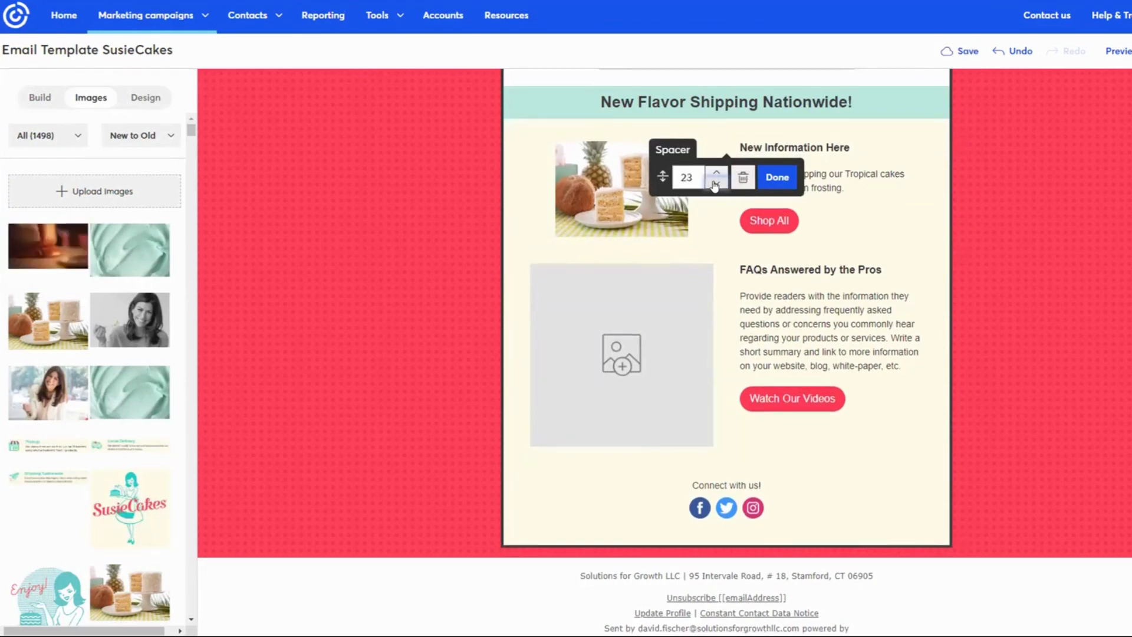
pyautogui.click(715, 183)
pyautogui.click(716, 184)
pyautogui.click(715, 183)
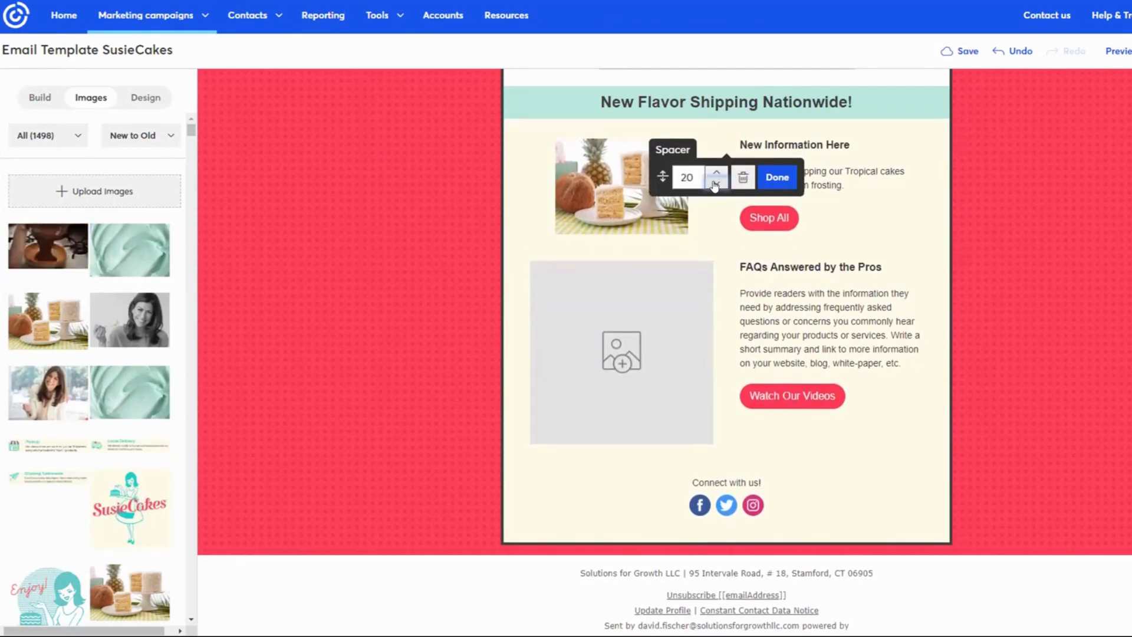
pyautogui.click(777, 177)
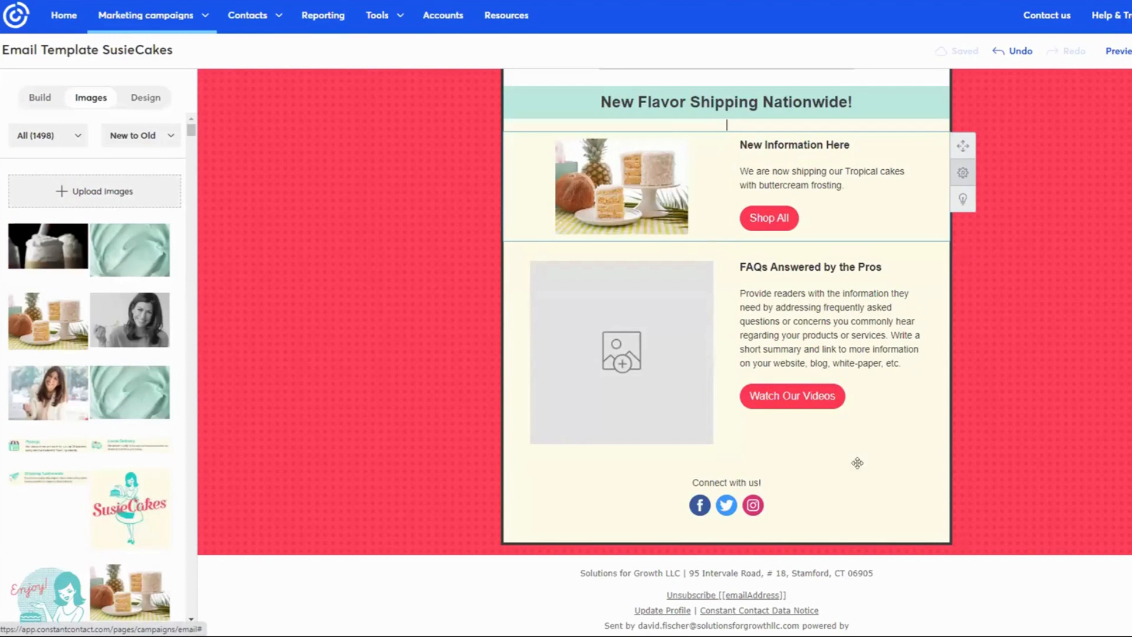
# Step: Duplicate the first article and the "New Flavor Shipping Nationwide!" heading, placing the heading copy between the two articles
pyautogui.click(961, 175)
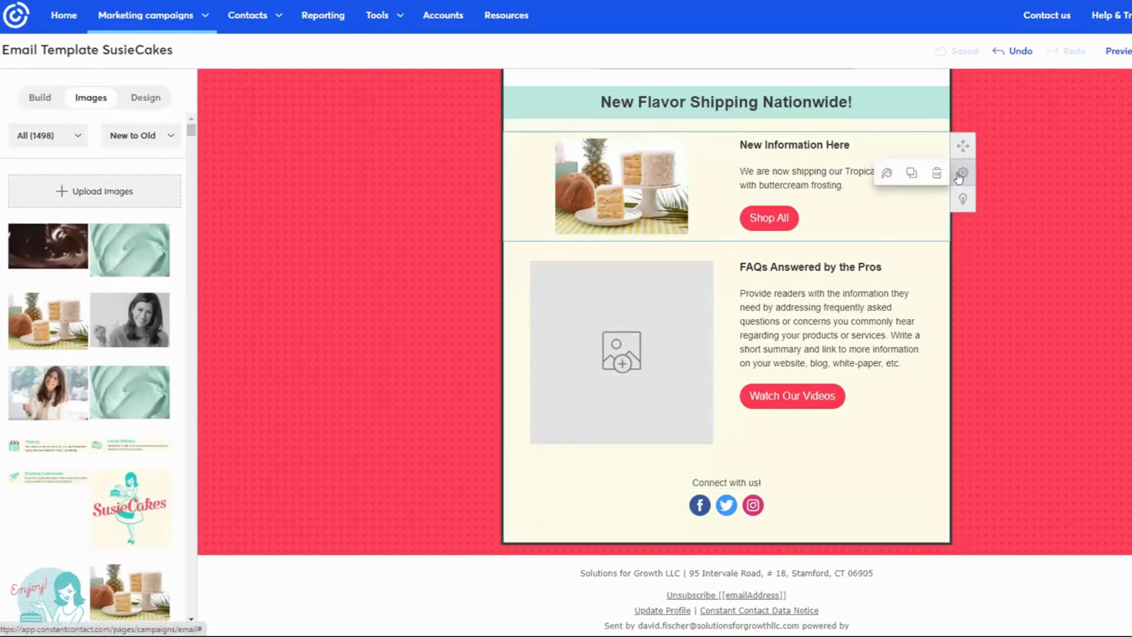
pyautogui.click(911, 174)
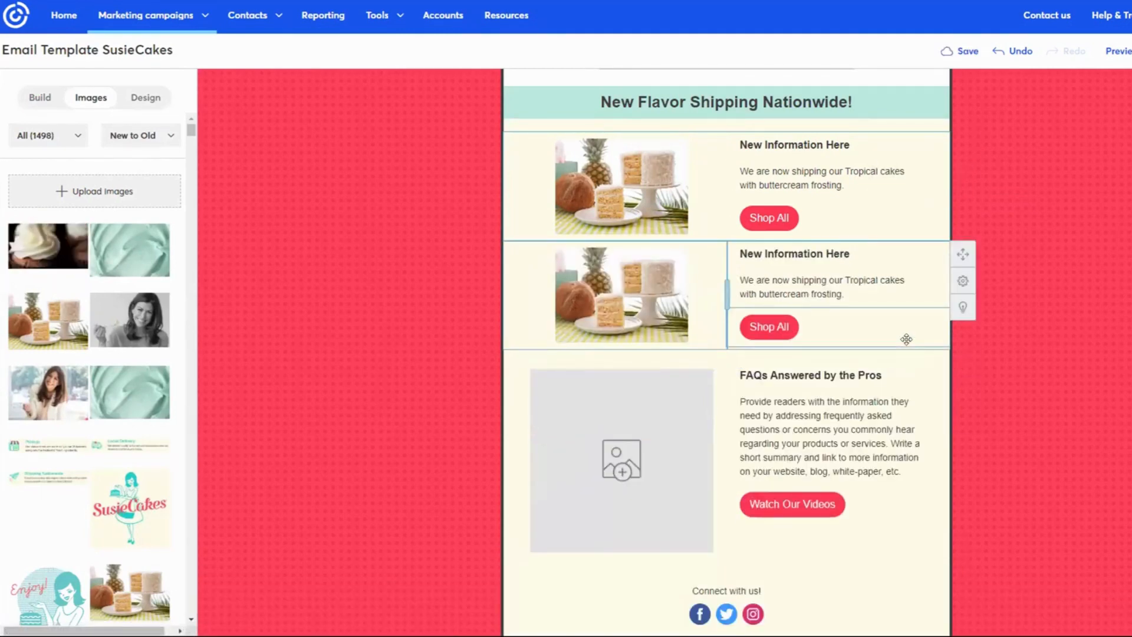
pyautogui.scroll(3, 904, 336)
pyautogui.click(963, 259)
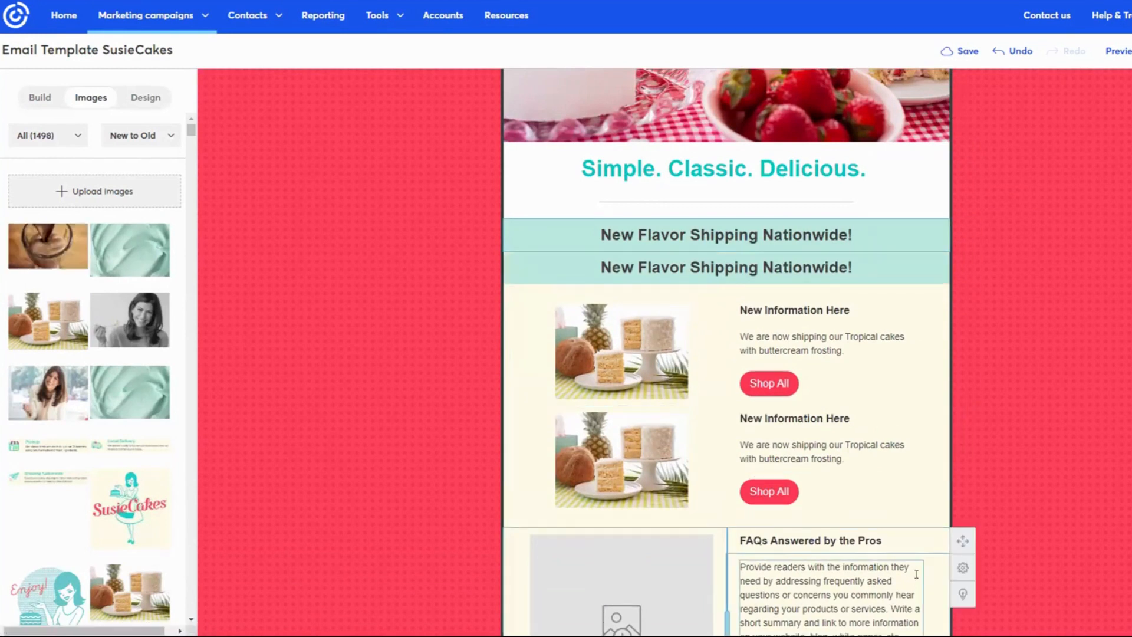
pyautogui.scroll(-2, 938, 498)
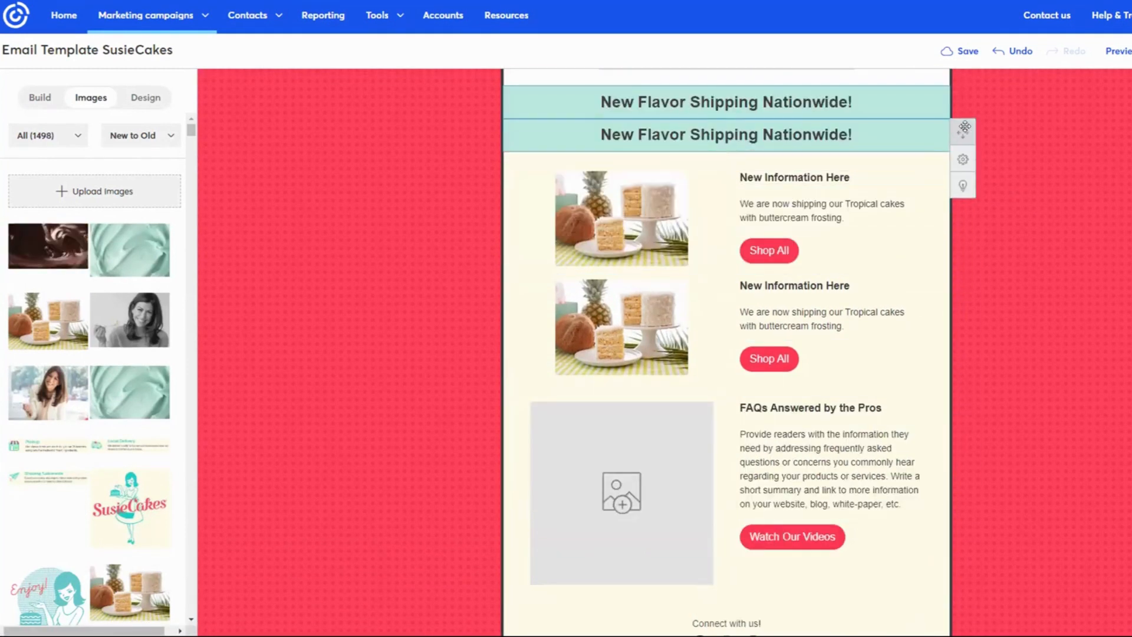
pyautogui.moveTo(956, 126); pyautogui.dragTo(920, 346)
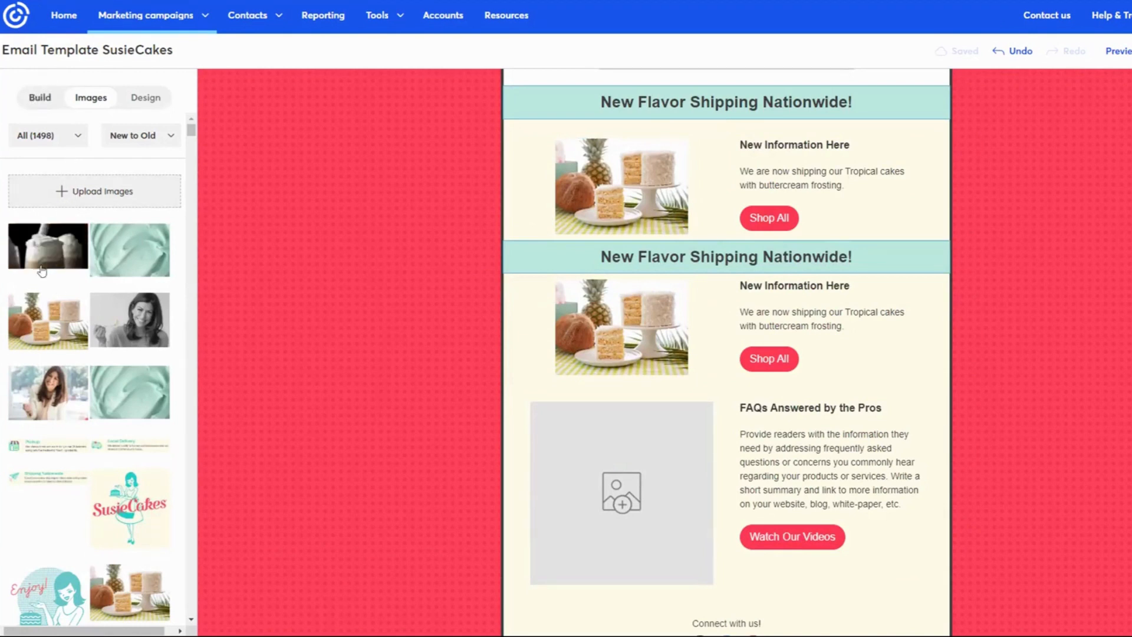
# Step: Insert a spacer block between the first article and the duplicated heading
pyautogui.click(40, 96)
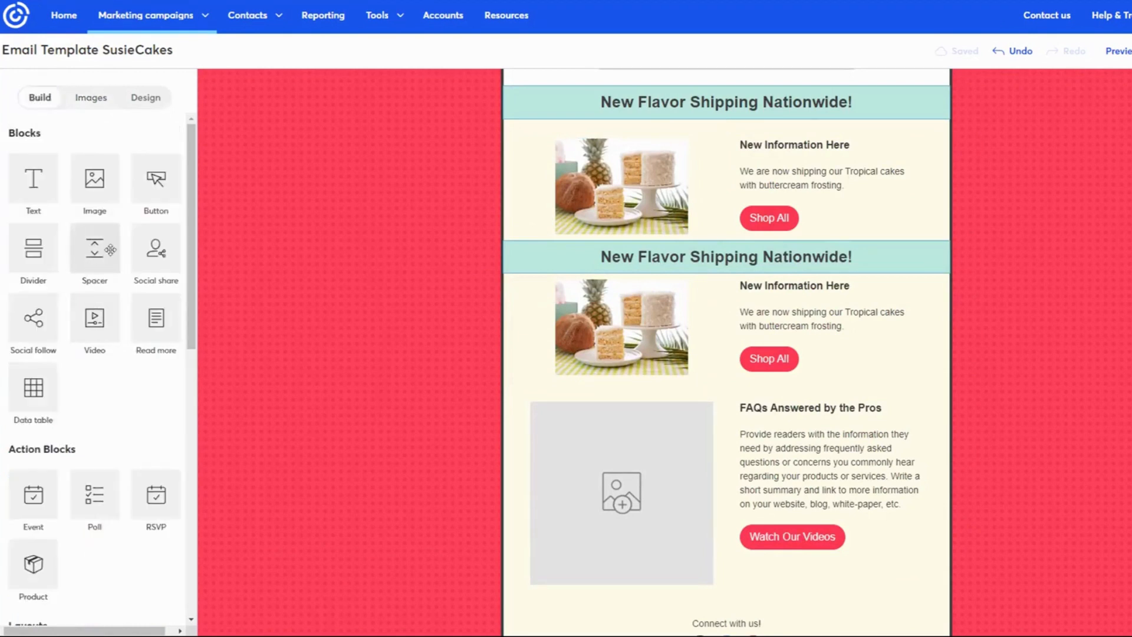
pyautogui.moveTo(94, 247); pyautogui.dragTo(812, 553)
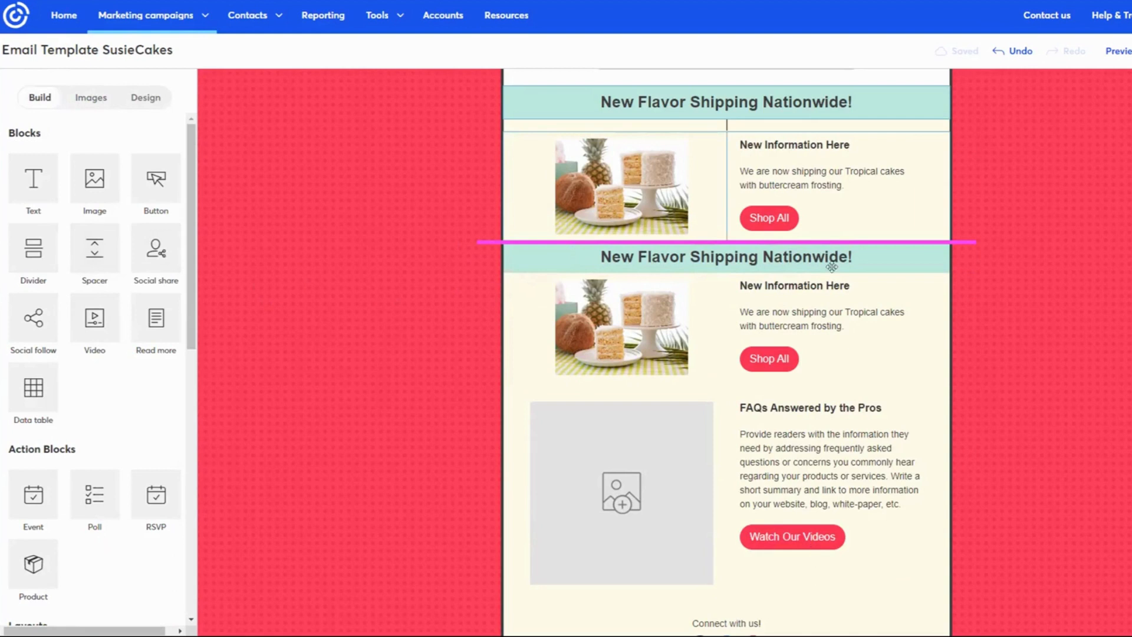
pyautogui.moveTo(832, 268); pyautogui.dragTo(785, 351)
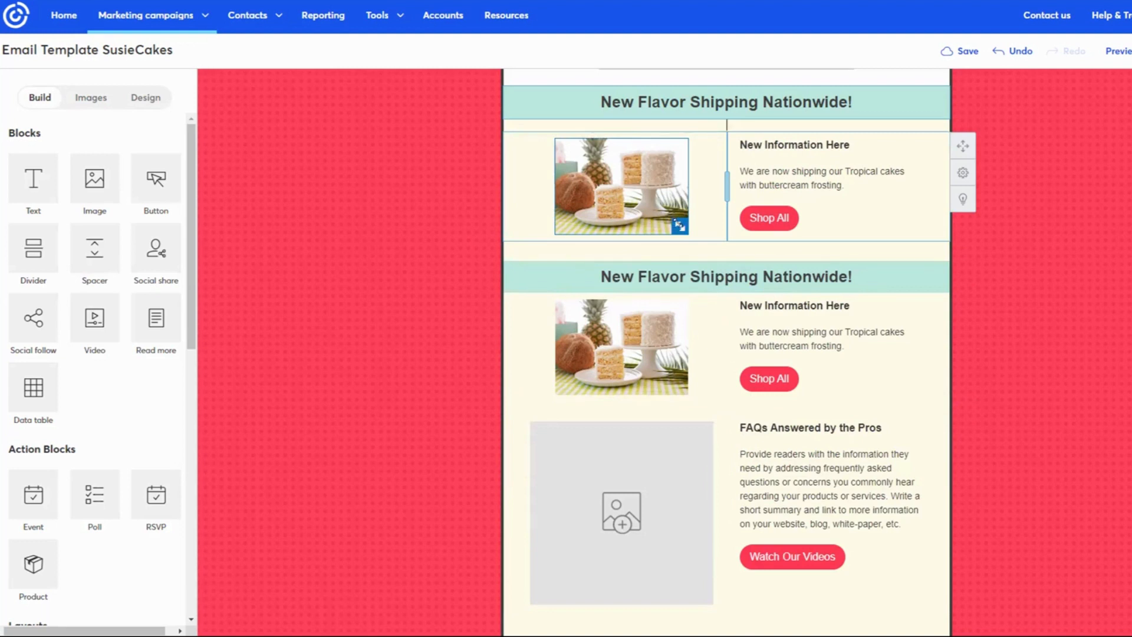
# Step: Enlarge the first article's cake image and add a blank line above its body text
pyautogui.moveTo(680, 226); pyautogui.dragTo(703, 239)
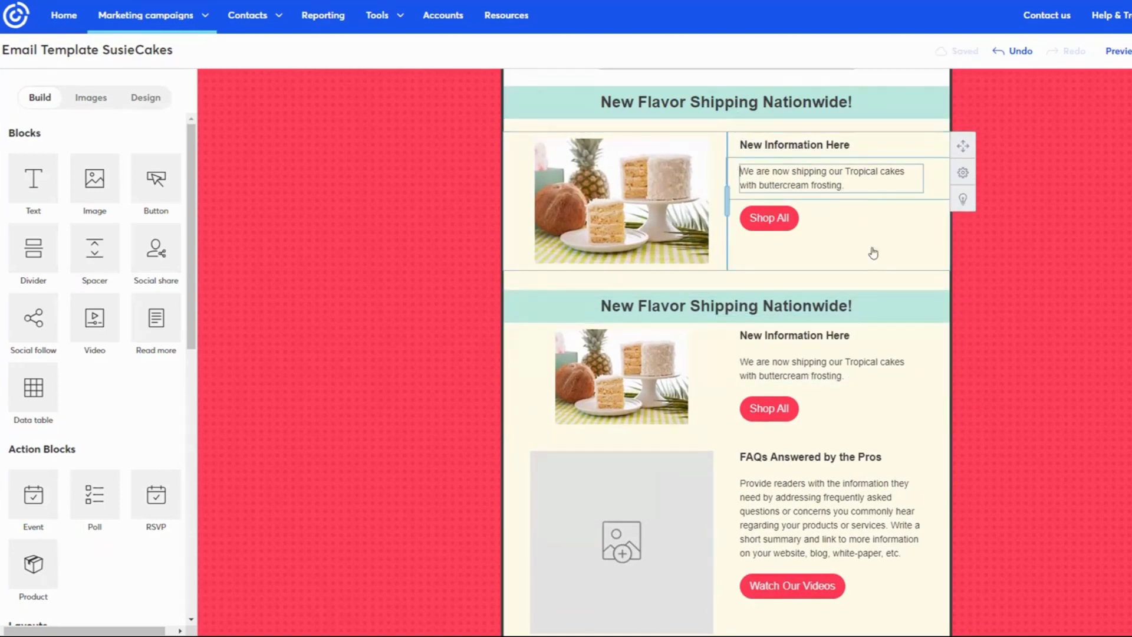
pyautogui.press('Return')
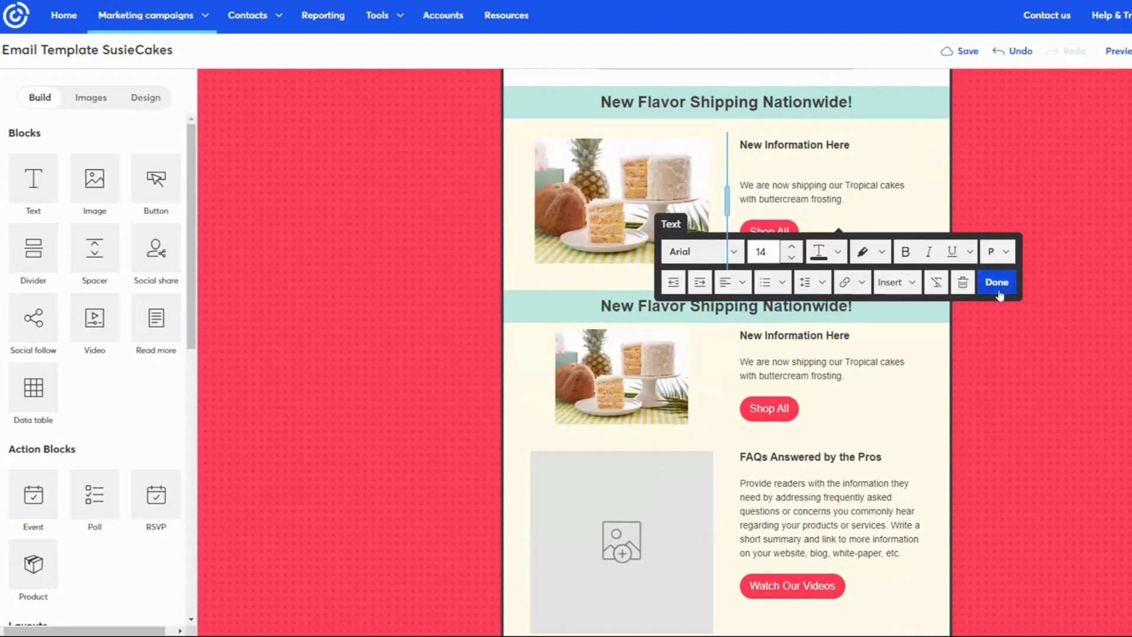
pyautogui.click(999, 290)
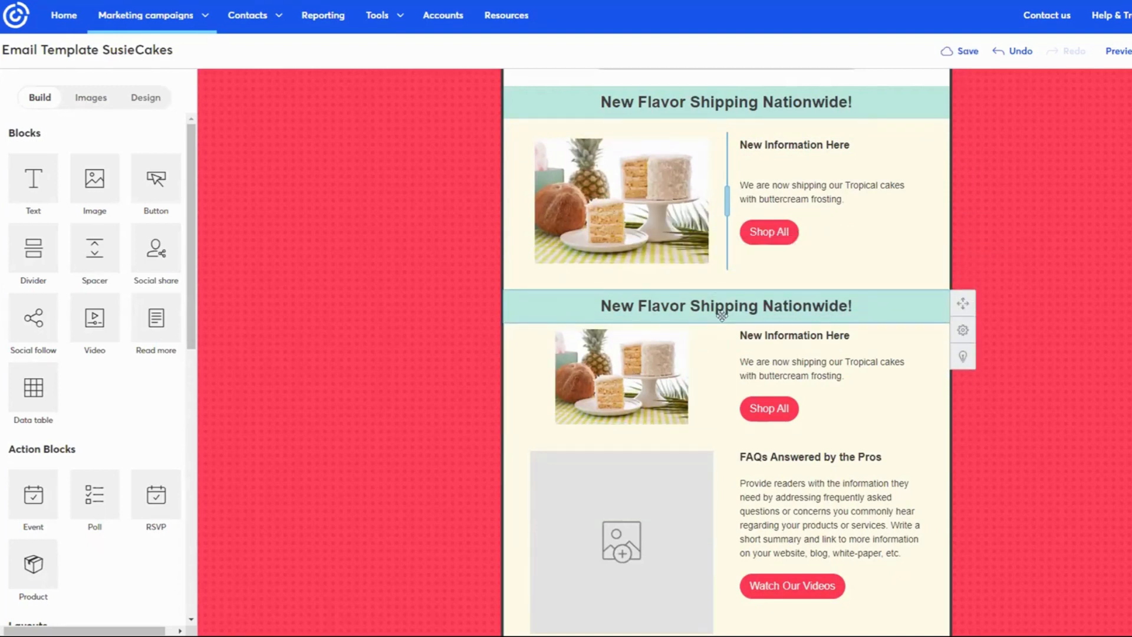
# Step: Change the duplicated heading's text to "Note from Susie"
pyautogui.moveTo(853, 303); pyautogui.dragTo(611, 305)
pyautogui.write('o')
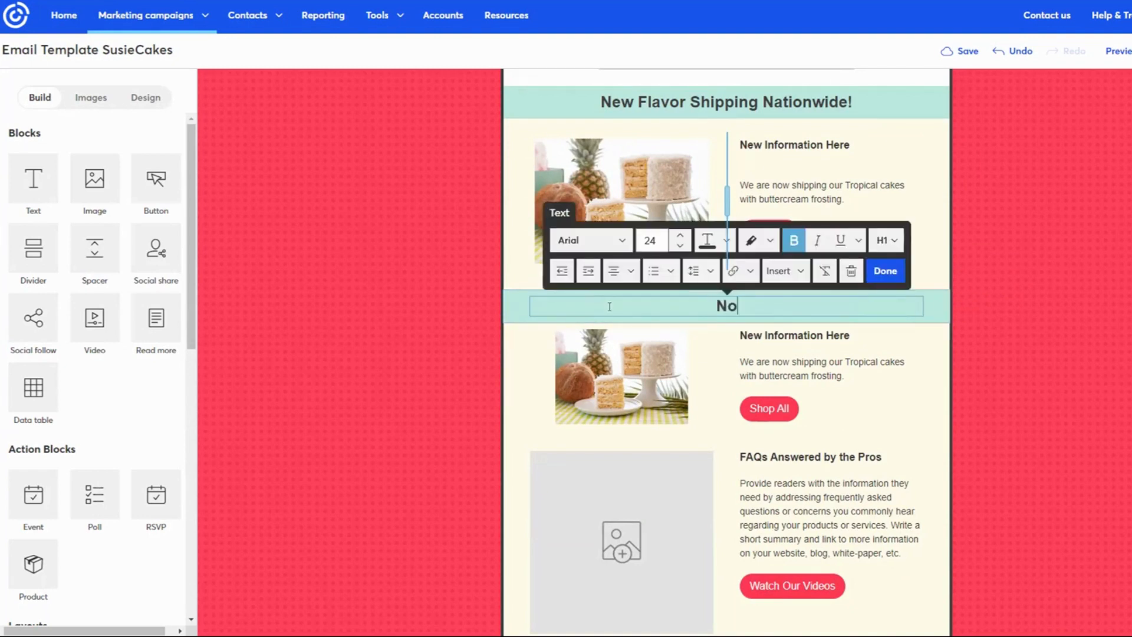
pyautogui.write('te from Susie')
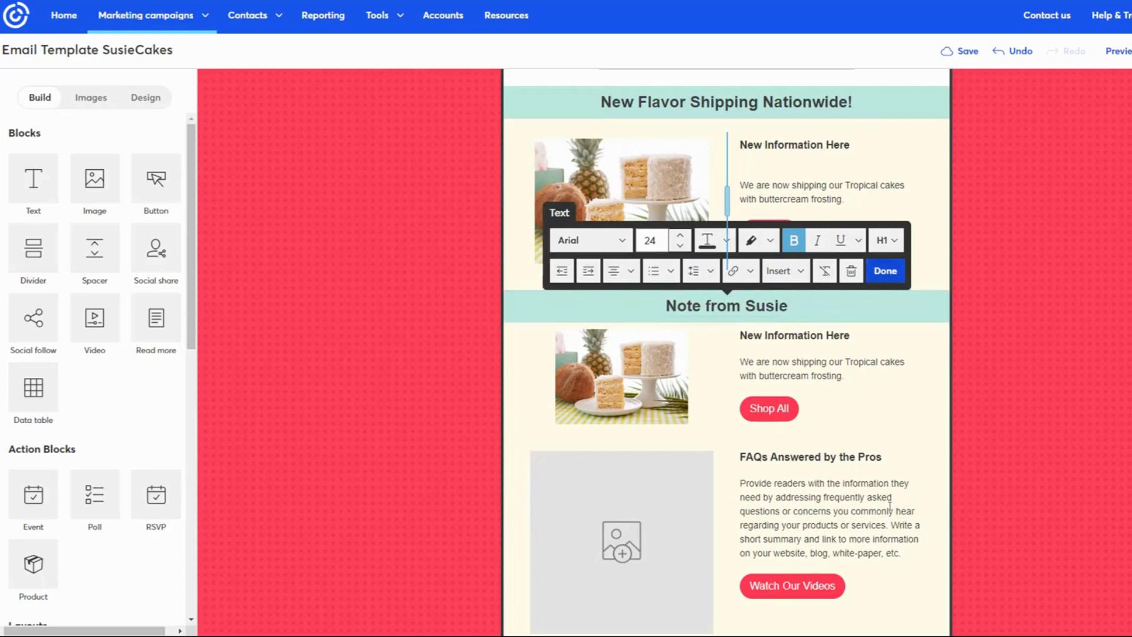
pyautogui.click(885, 272)
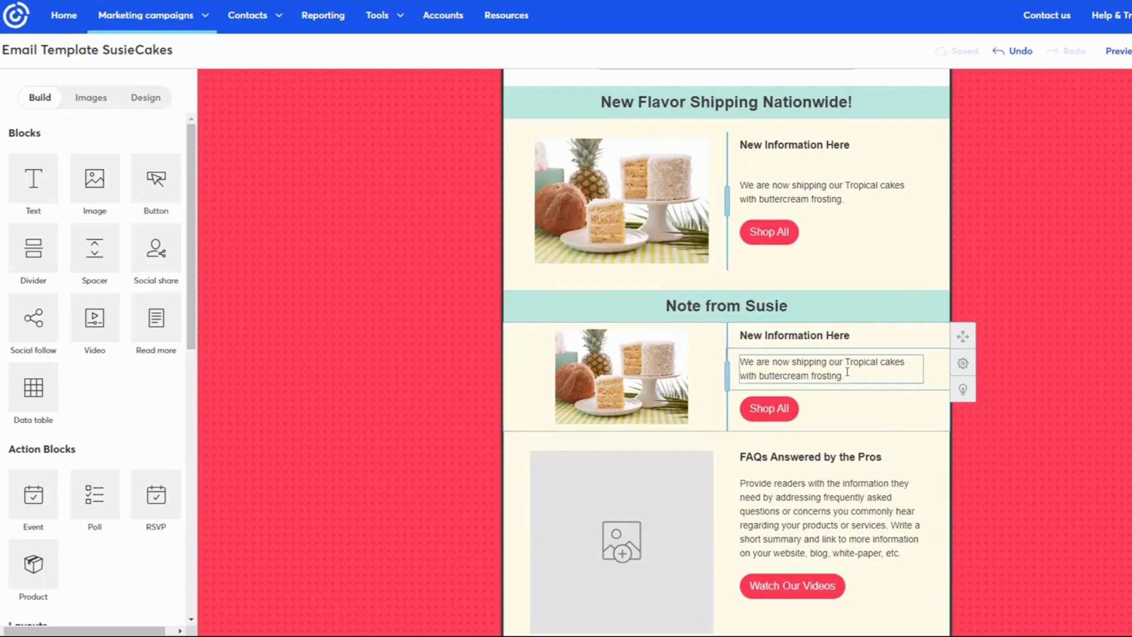
# Step: Append "New information." to the second article's body text and move its cake image to the right of the text
pyautogui.click(848, 371)
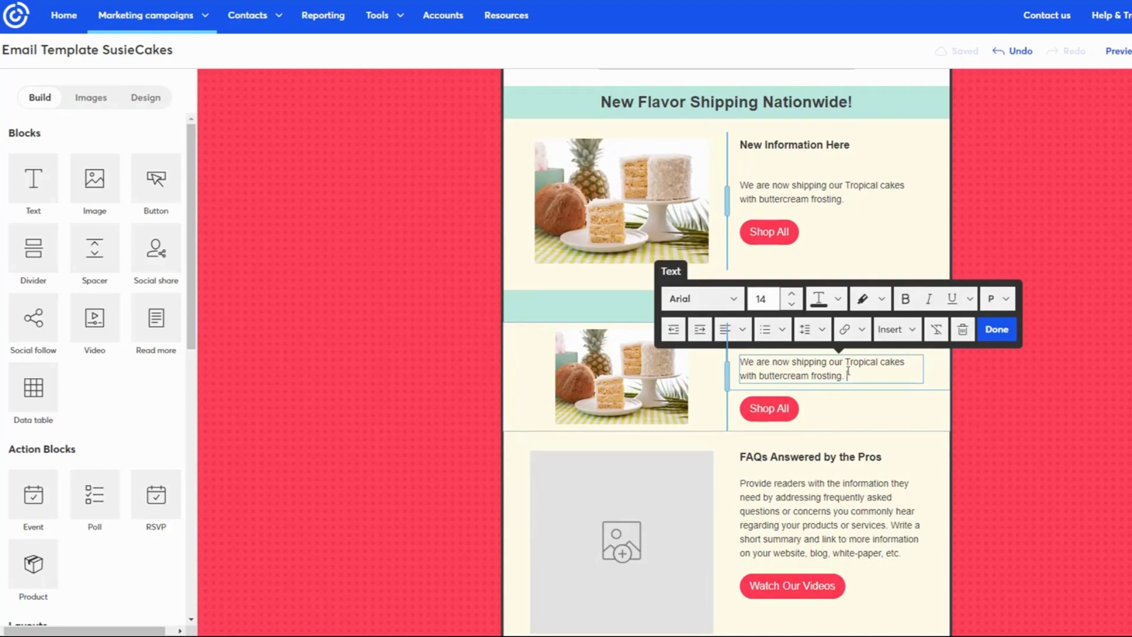
pyautogui.write('New information.')
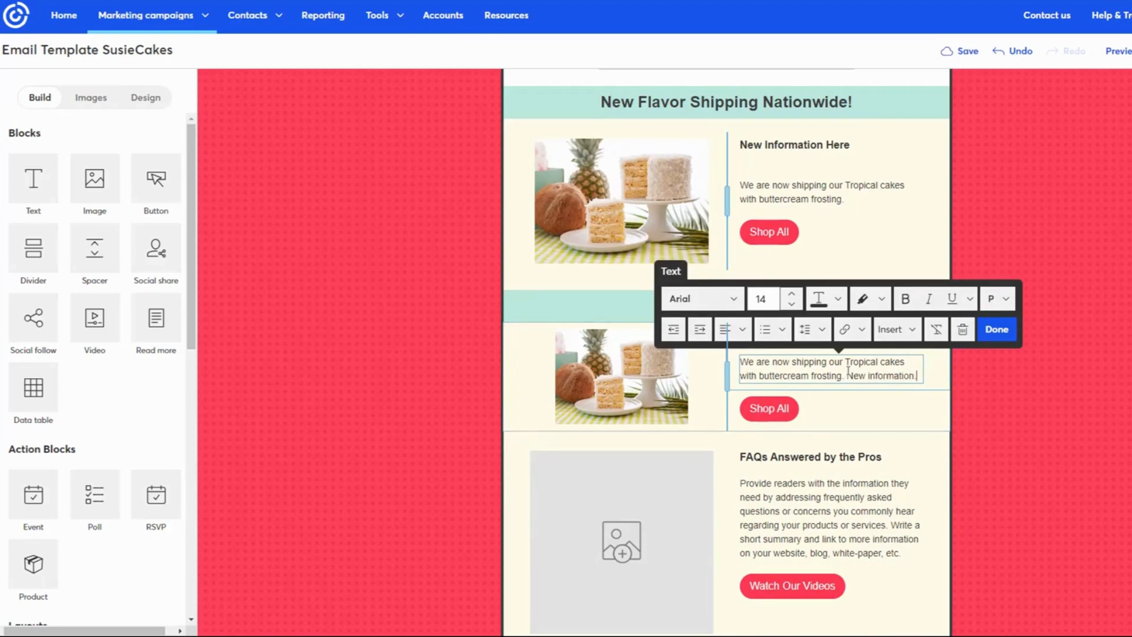
pyautogui.click(996, 329)
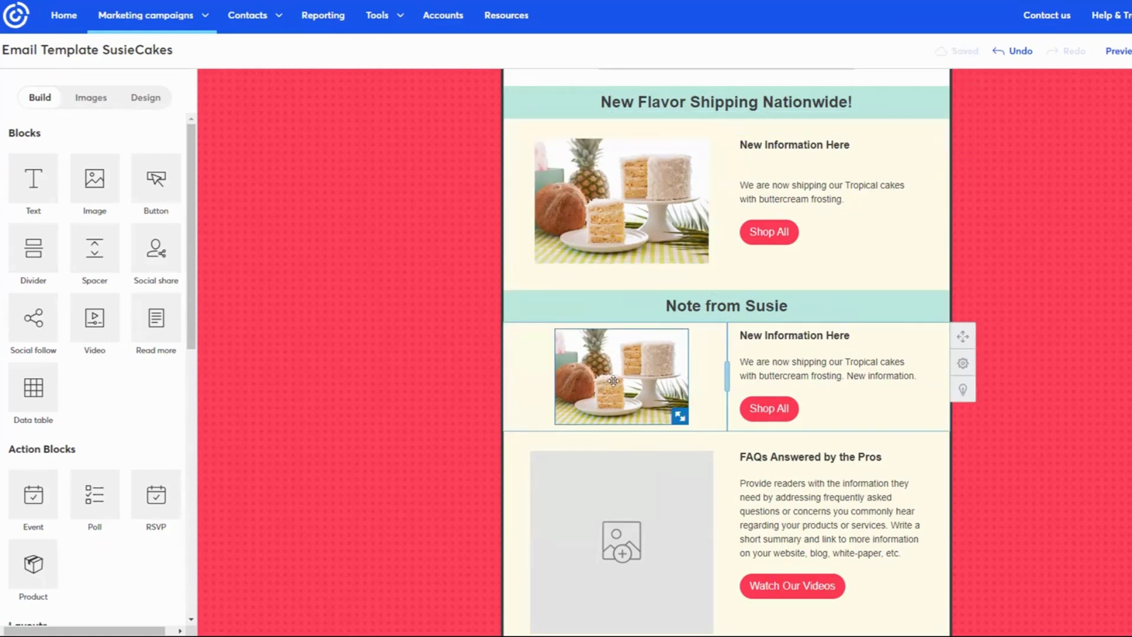
pyautogui.moveTo(613, 381); pyautogui.dragTo(929, 381)
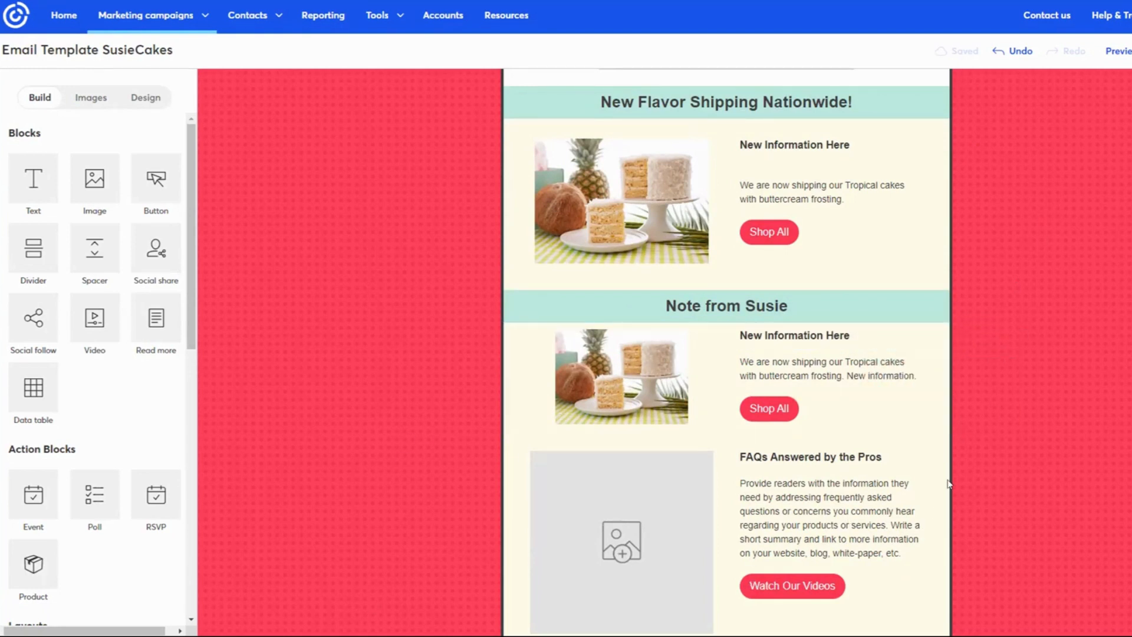
pyautogui.click(857, 360)
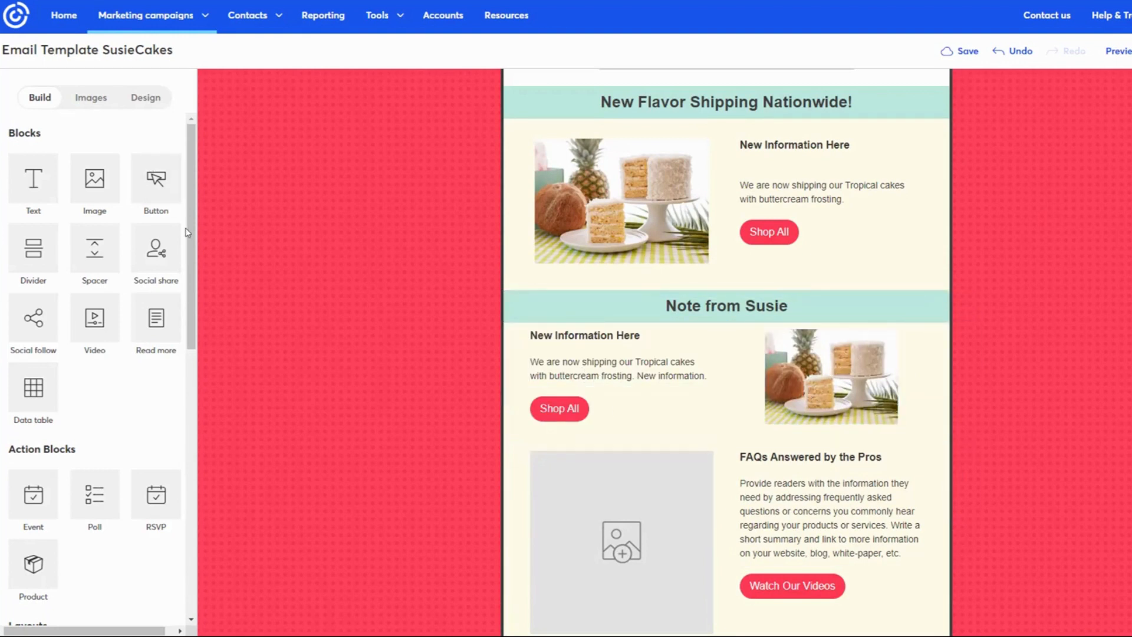
# Step: Place the black-and-white photo of the woman in the second article's image column and delete the cake image there
pyautogui.click(87, 99)
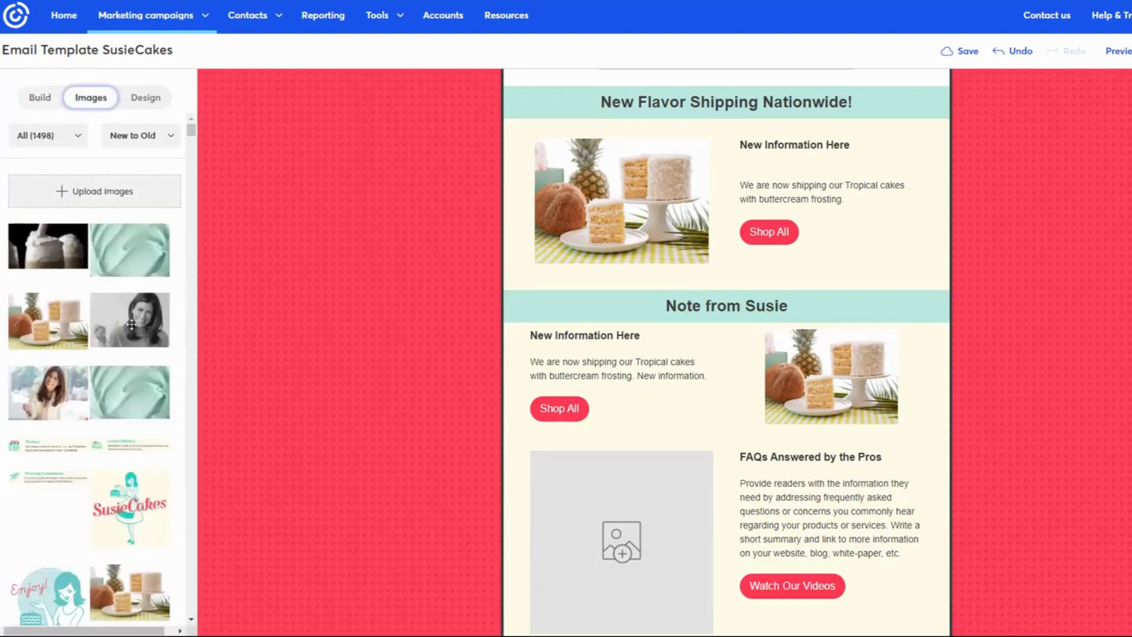
pyautogui.moveTo(131, 323); pyautogui.dragTo(827, 416)
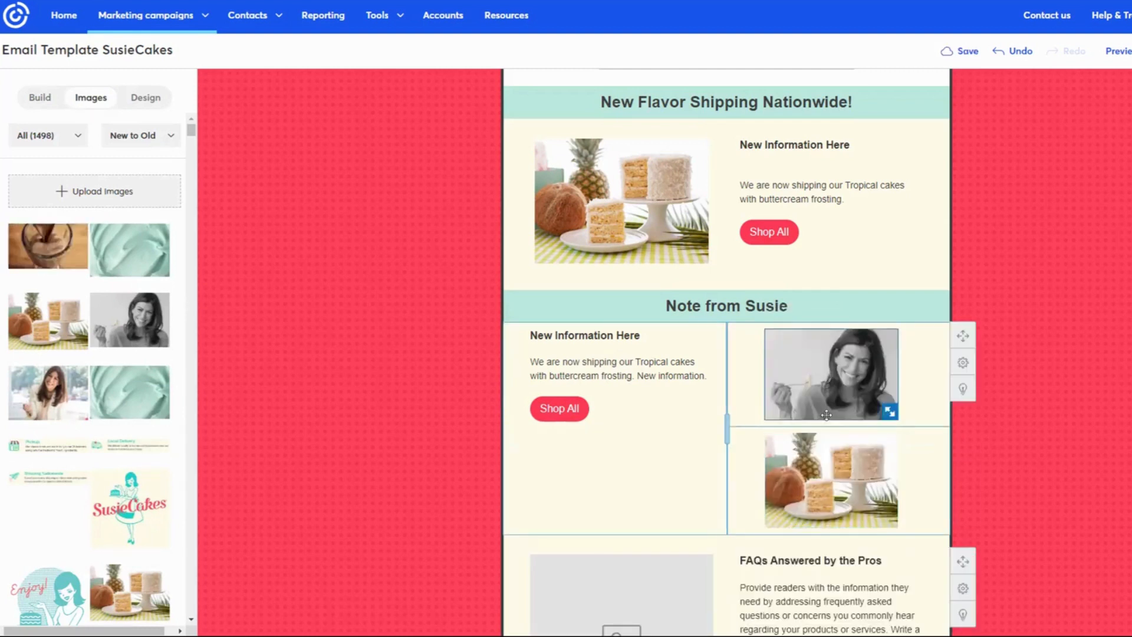
pyautogui.click(841, 477)
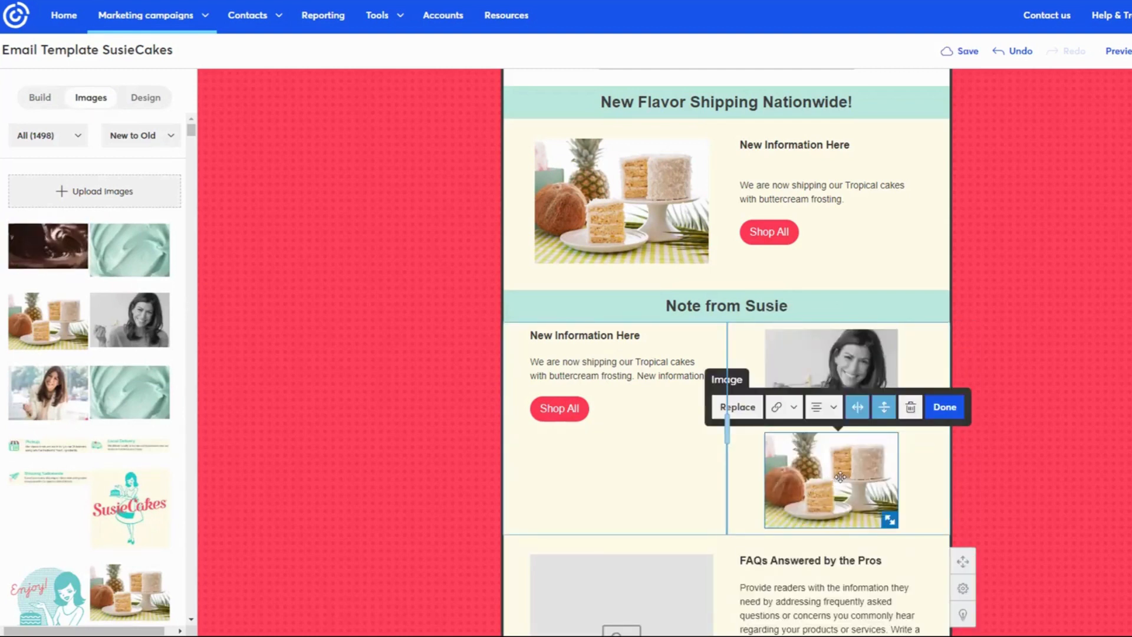
pyautogui.click(911, 407)
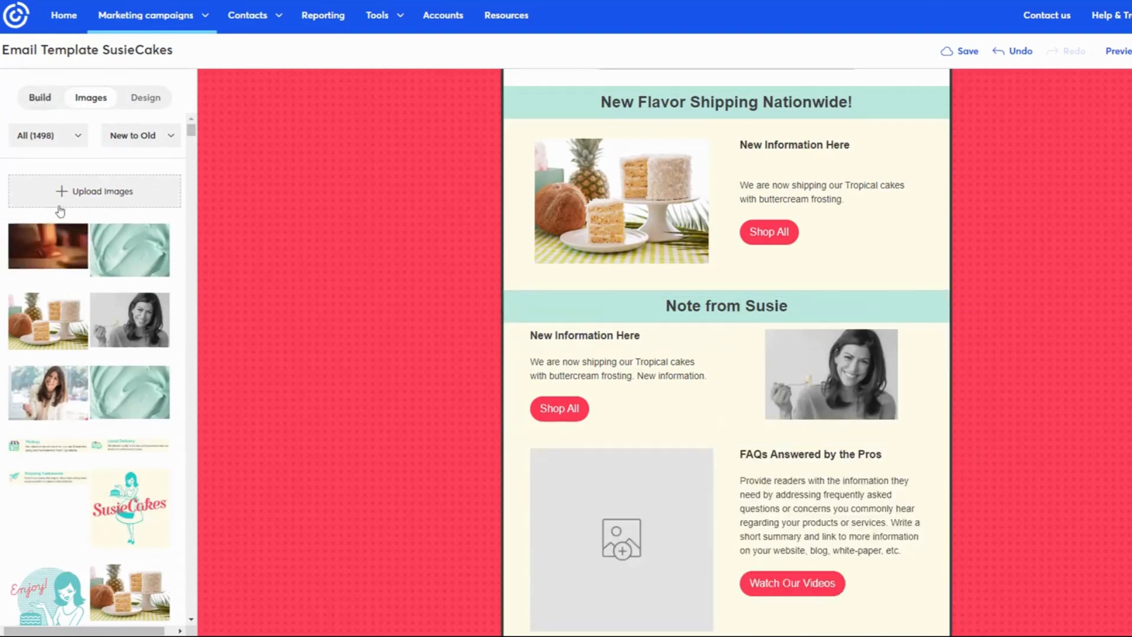
# Step: Insert a spacer block between the "Note from Susie" heading and the second article
pyautogui.click(40, 97)
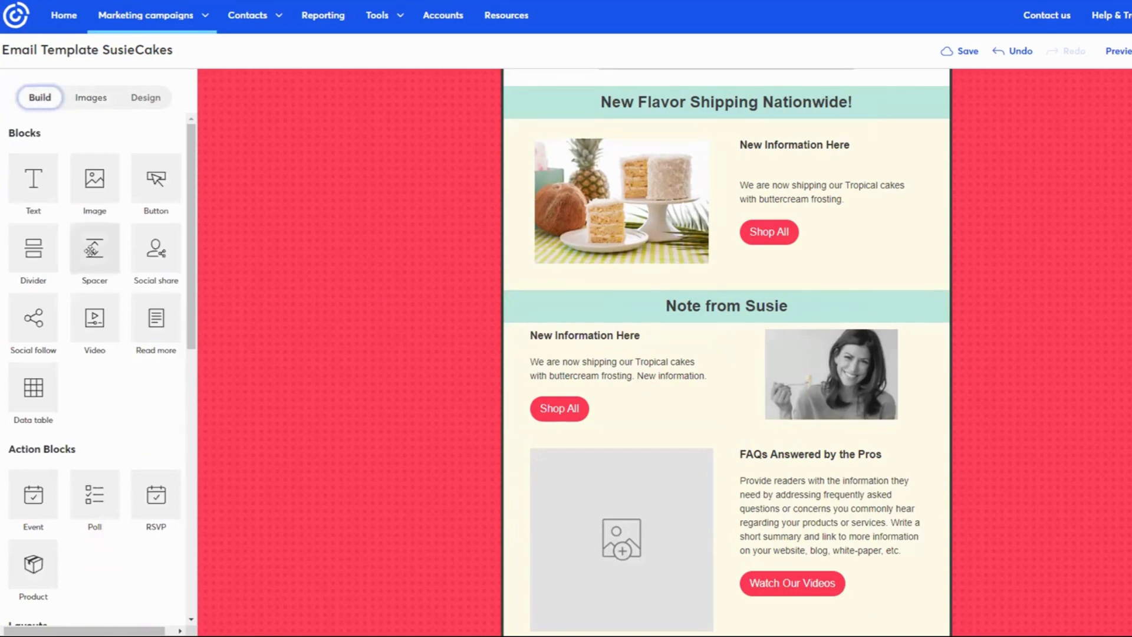
pyautogui.moveTo(91, 250); pyautogui.dragTo(1039, 522)
pyautogui.moveTo(964, 391); pyautogui.dragTo(963, 391)
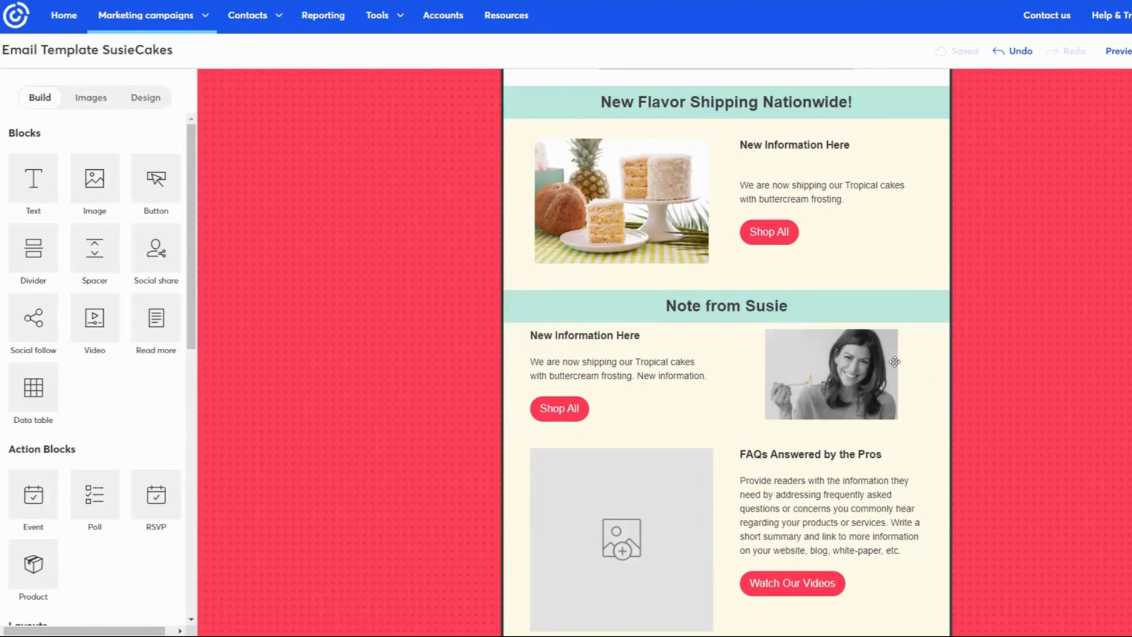
# Step: Set the height of the spacer below "Note from Susie" to 20 and compare it with the spacer below the first heading
pyautogui.click(735, 333)
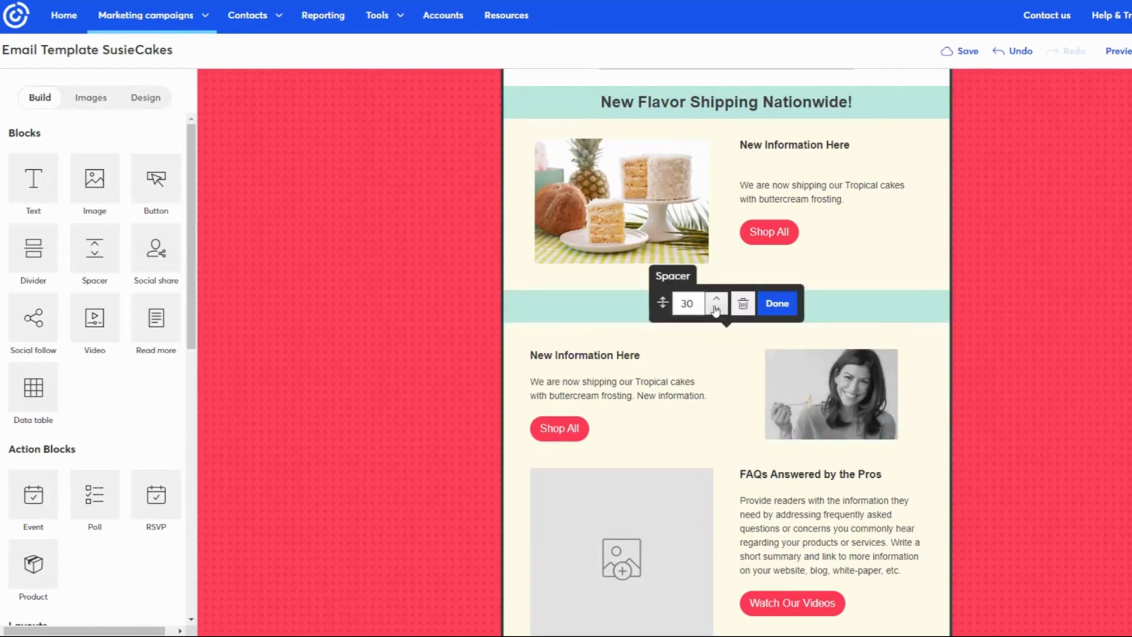
pyautogui.click(716, 311)
pyautogui.click(716, 311)
pyautogui.click(716, 311)
pyautogui.click(716, 311)
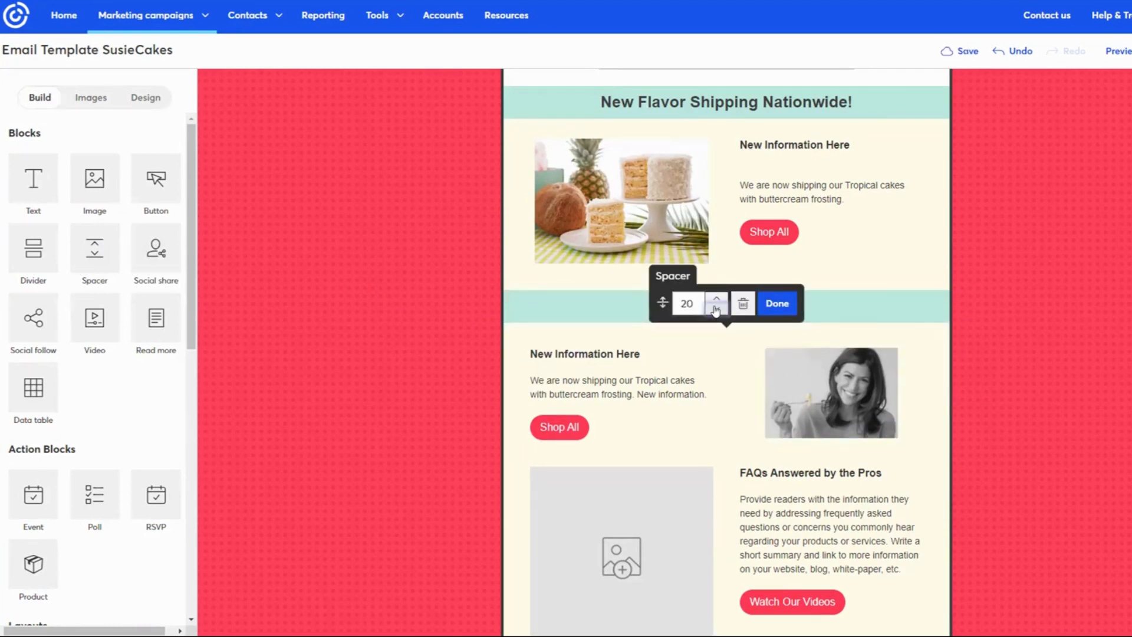
pyautogui.click(778, 304)
pyautogui.click(742, 127)
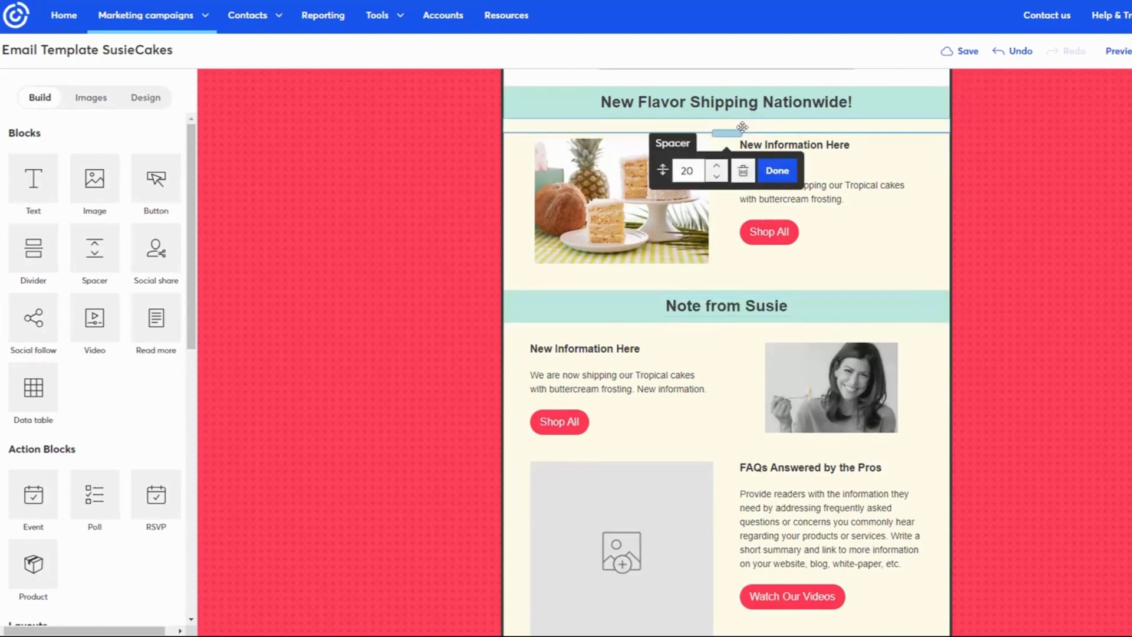
pyautogui.click(769, 328)
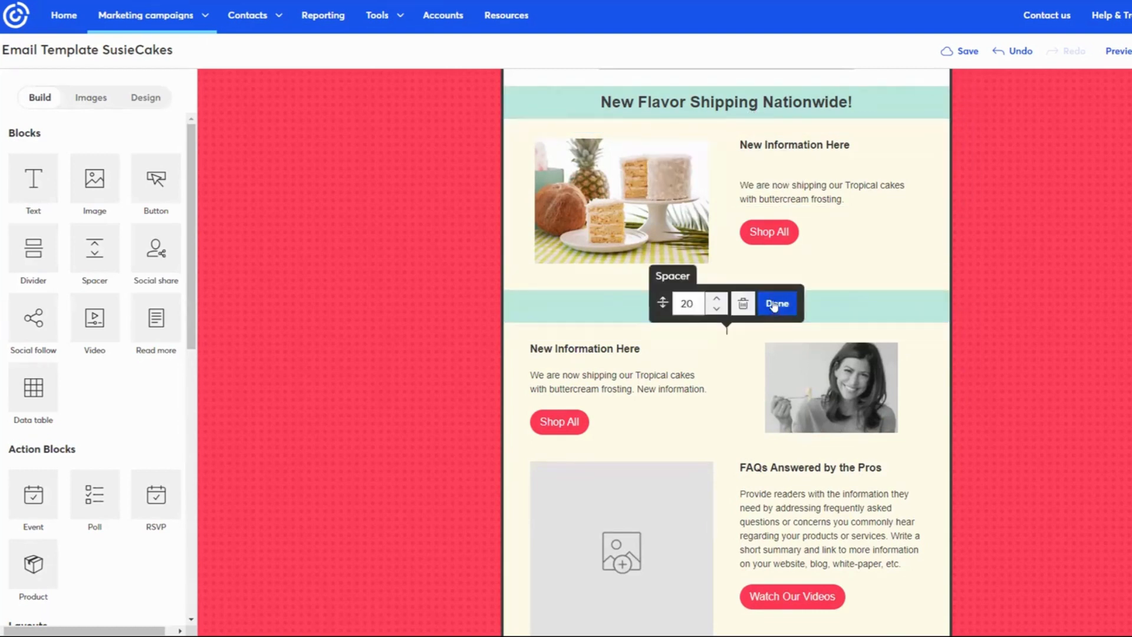
# Step: Close the spacer settings and review the template's logo, cake banner, tagline and section spacing
pyautogui.click(777, 302)
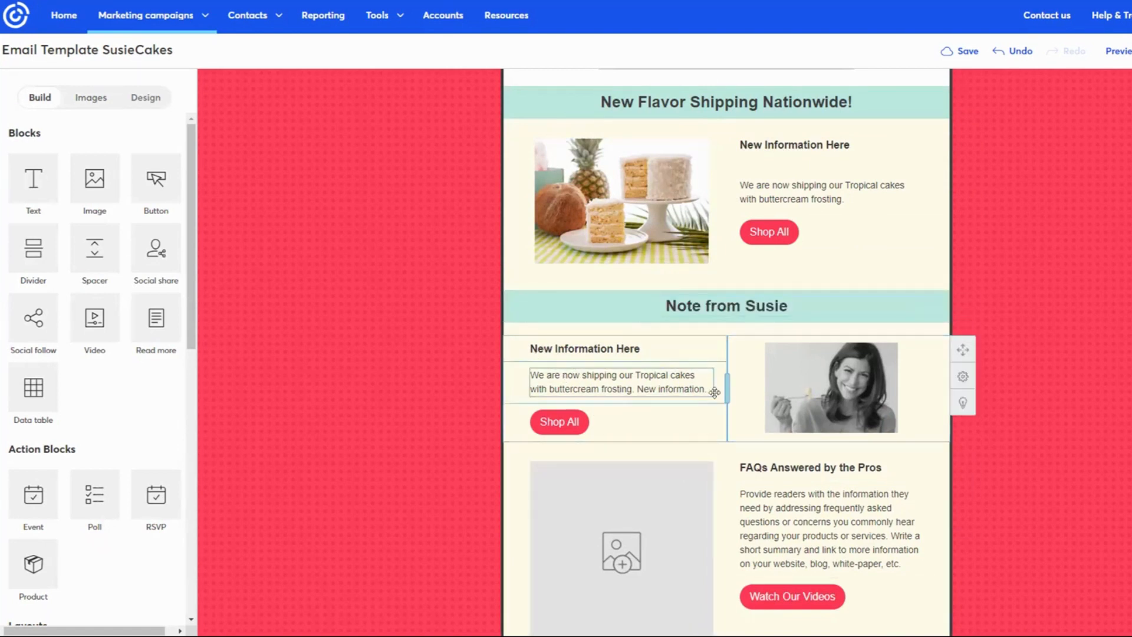
pyautogui.click(561, 312)
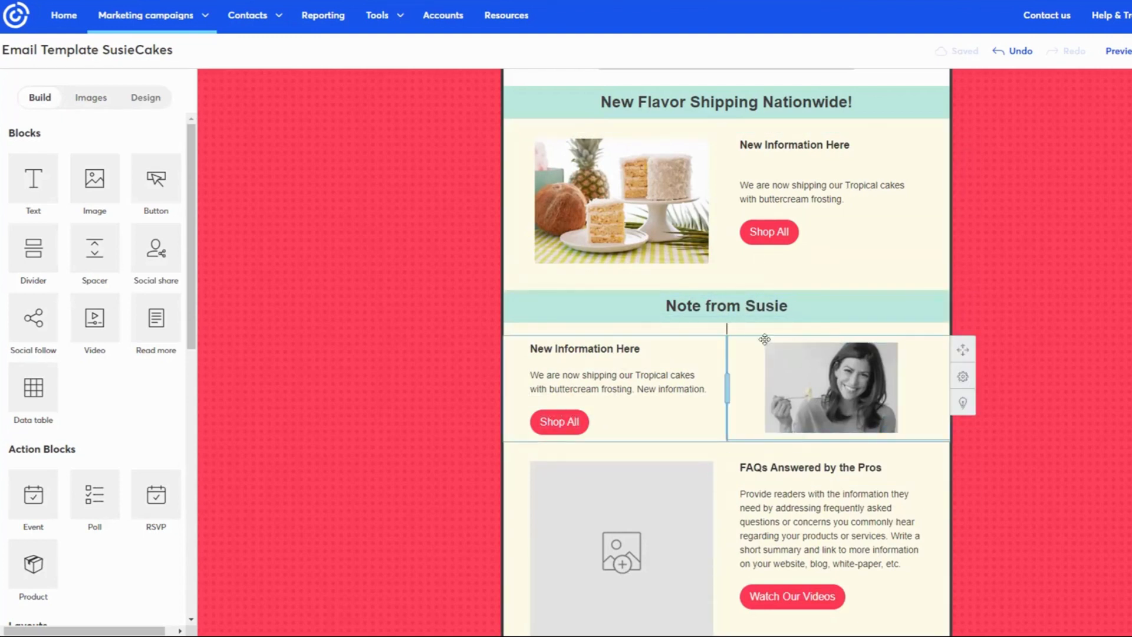
pyautogui.scroll(5, 761, 333)
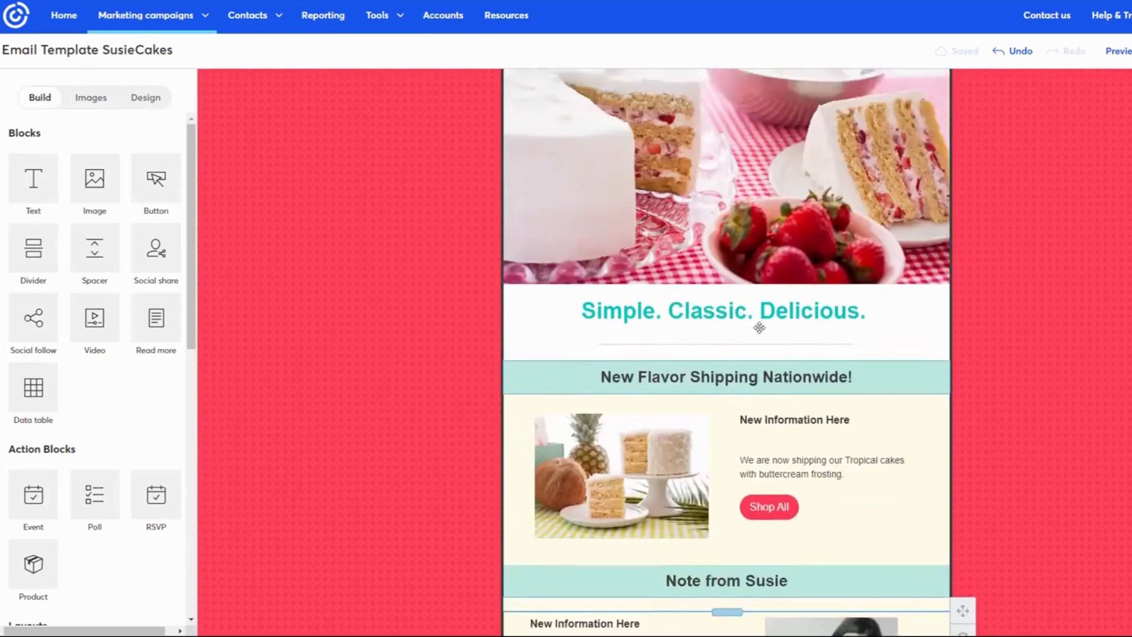
pyautogui.scroll(1, 760, 327)
pyautogui.scroll(-3, 760, 327)
pyautogui.scroll(4, 760, 327)
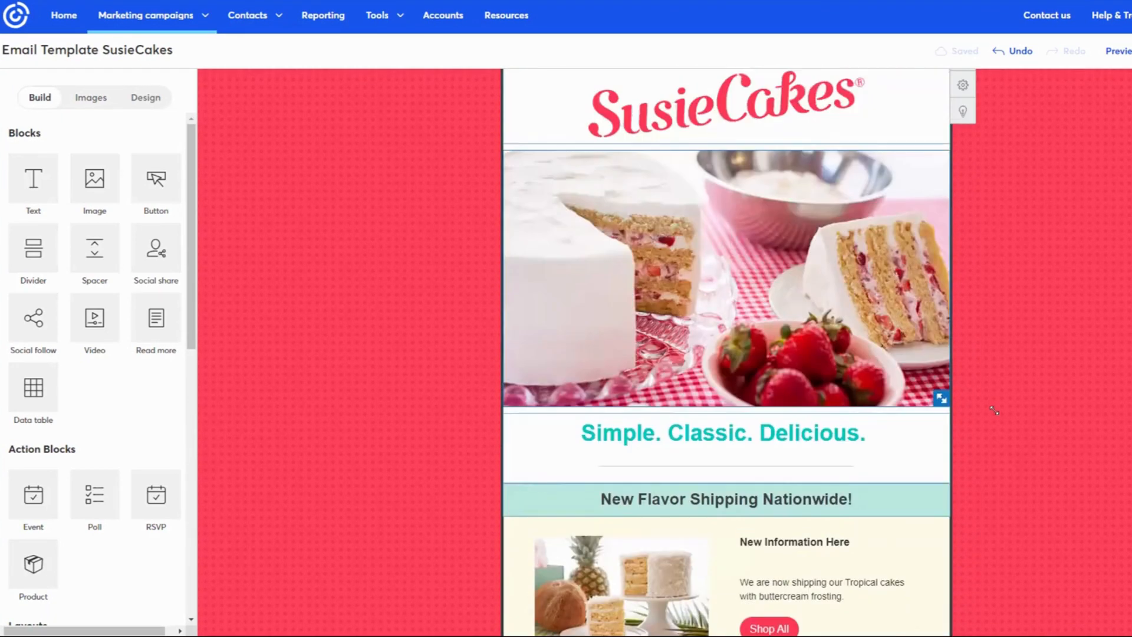
pyautogui.scroll(2, 1041, 430)
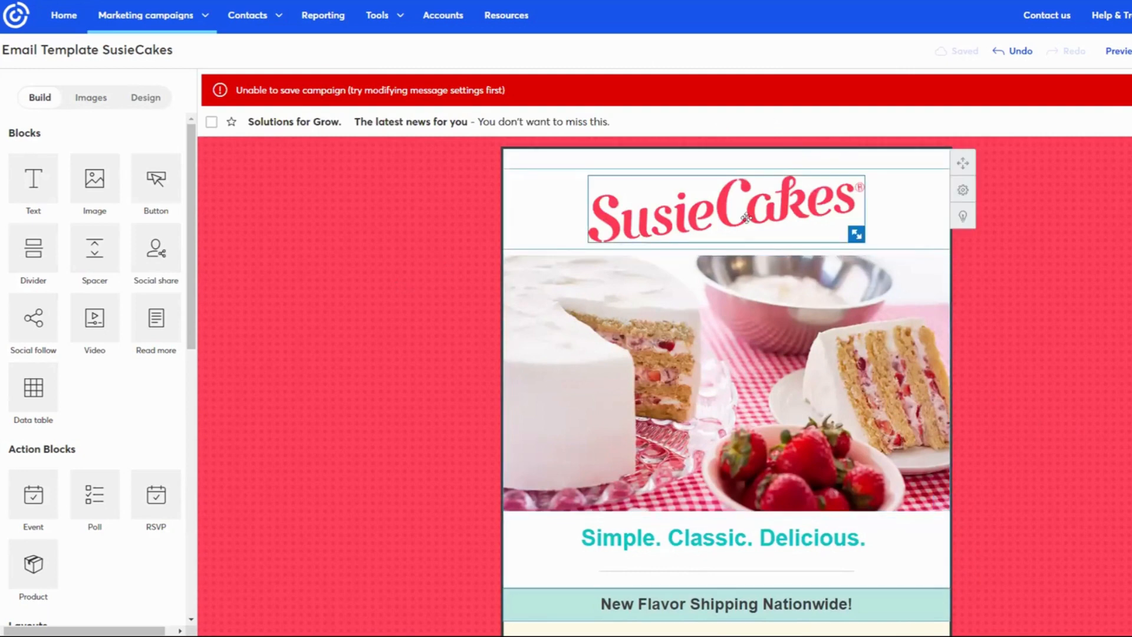
pyautogui.scroll(-5, 880, 162)
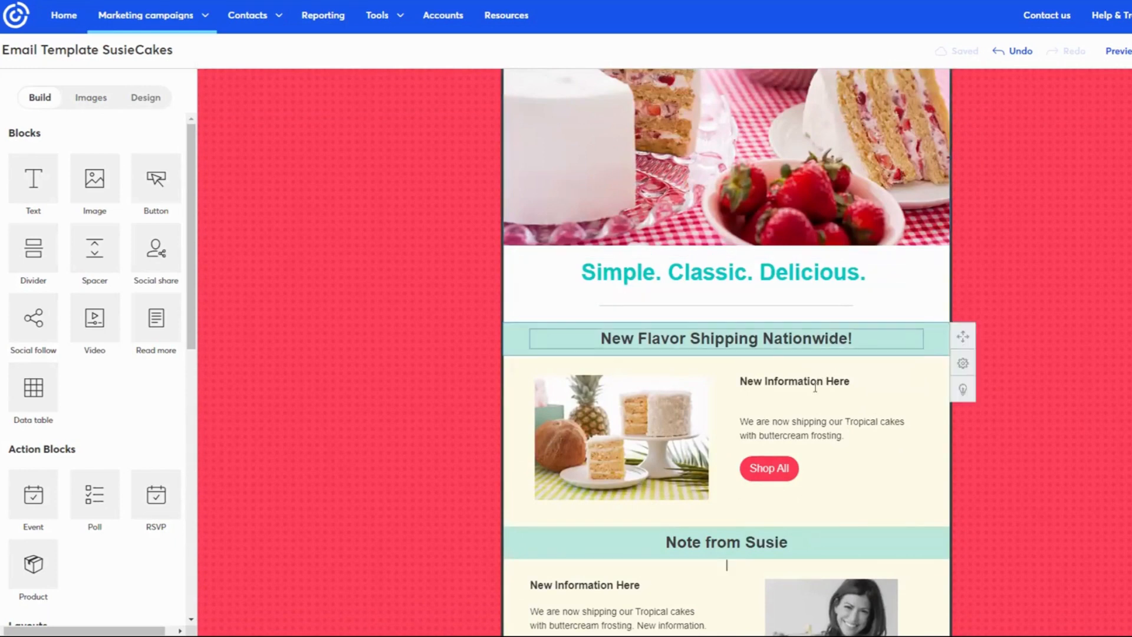
# Step: Delete the "FAQs Answered by the Pros" layout below the second article
pyautogui.scroll(-5, 818, 369)
pyautogui.scroll(-4, 818, 369)
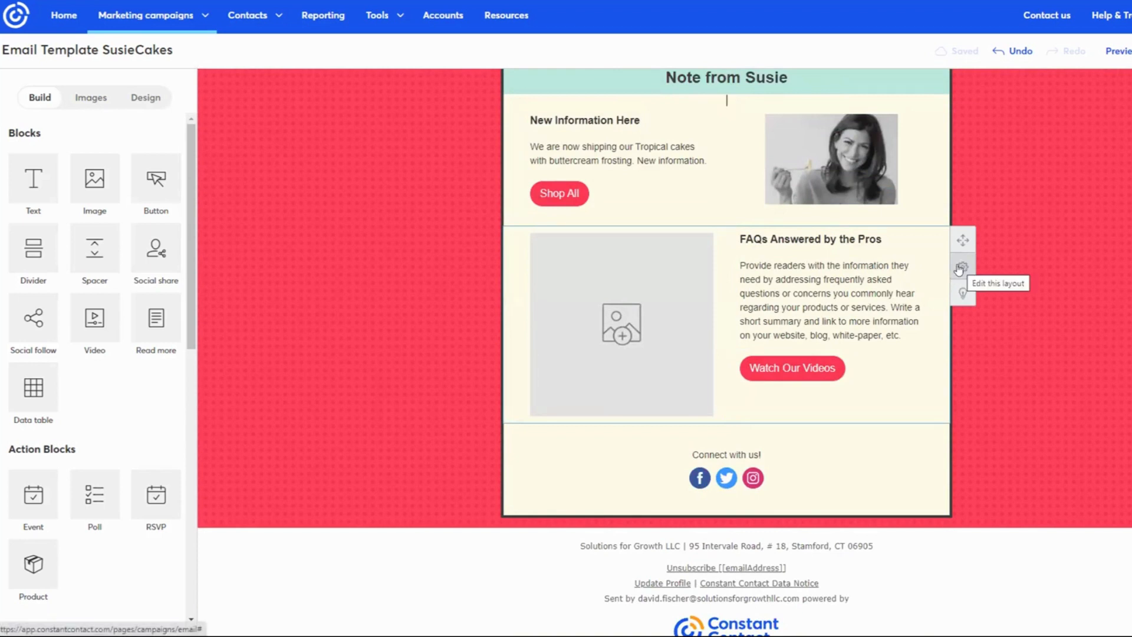
pyautogui.click(959, 270)
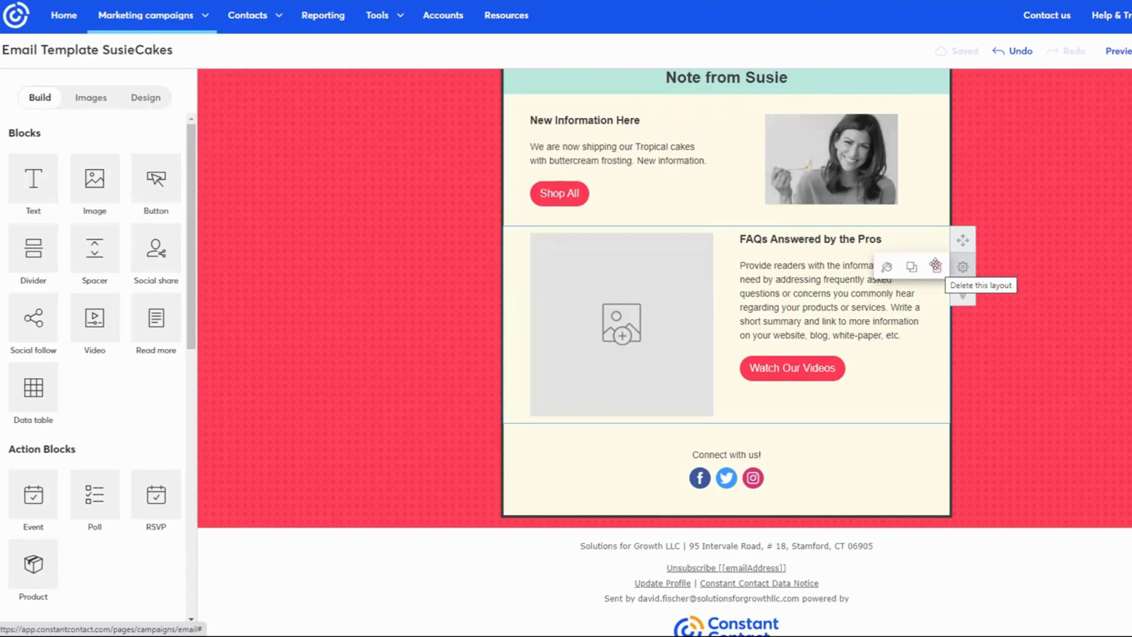
pyautogui.click(936, 265)
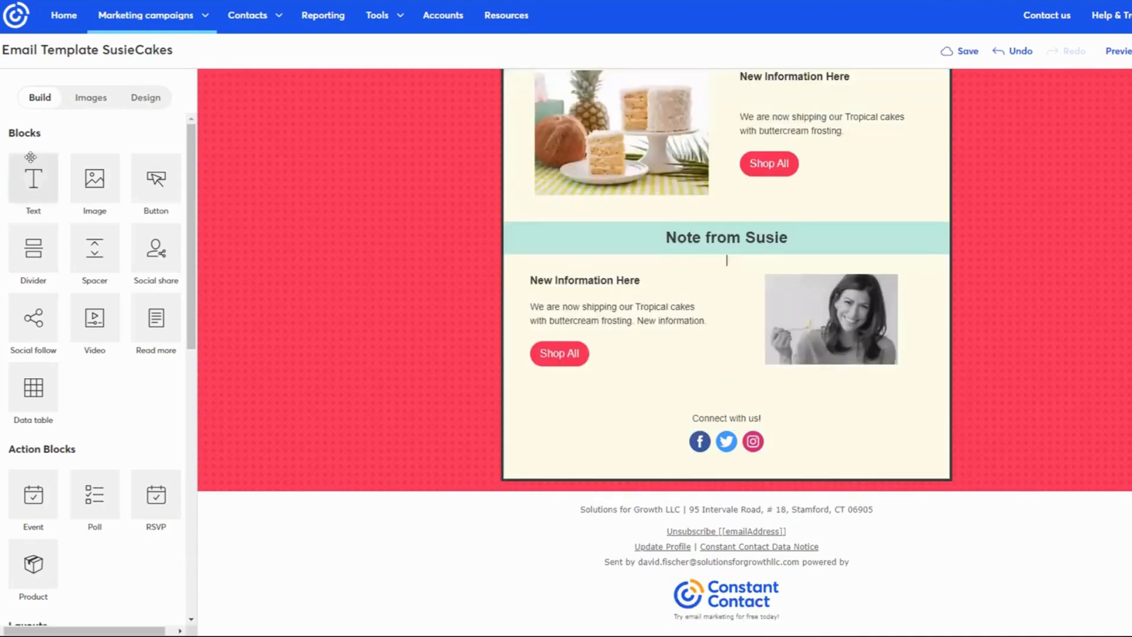
# Step: Look through the available layouts, and duplicate the "Connect with us!" layout at the end of the email
pyautogui.scroll(-4, 52, 331)
pyautogui.scroll(-5, 53, 328)
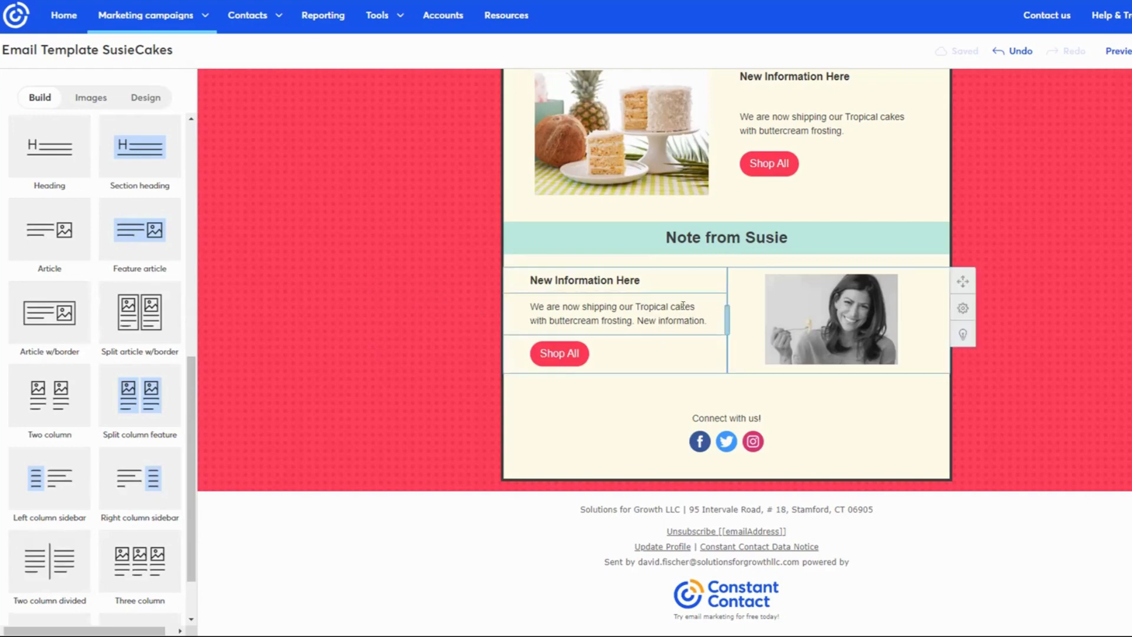
pyautogui.scroll(1, 734, 294)
pyautogui.scroll(-1, 734, 295)
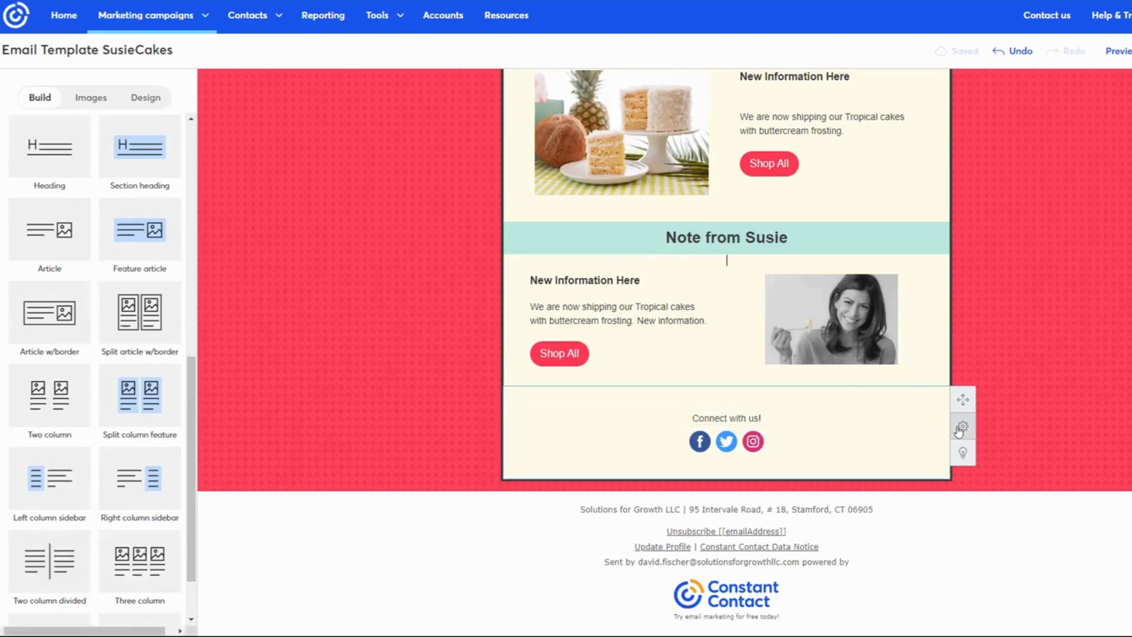
pyautogui.moveTo(959, 427)
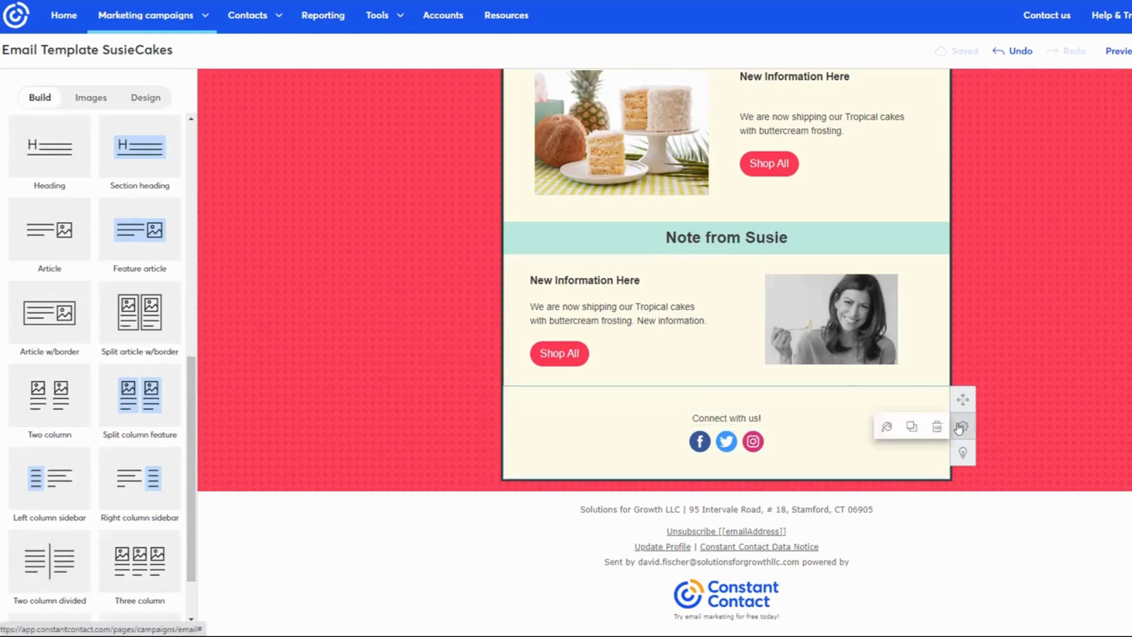
pyautogui.click(909, 423)
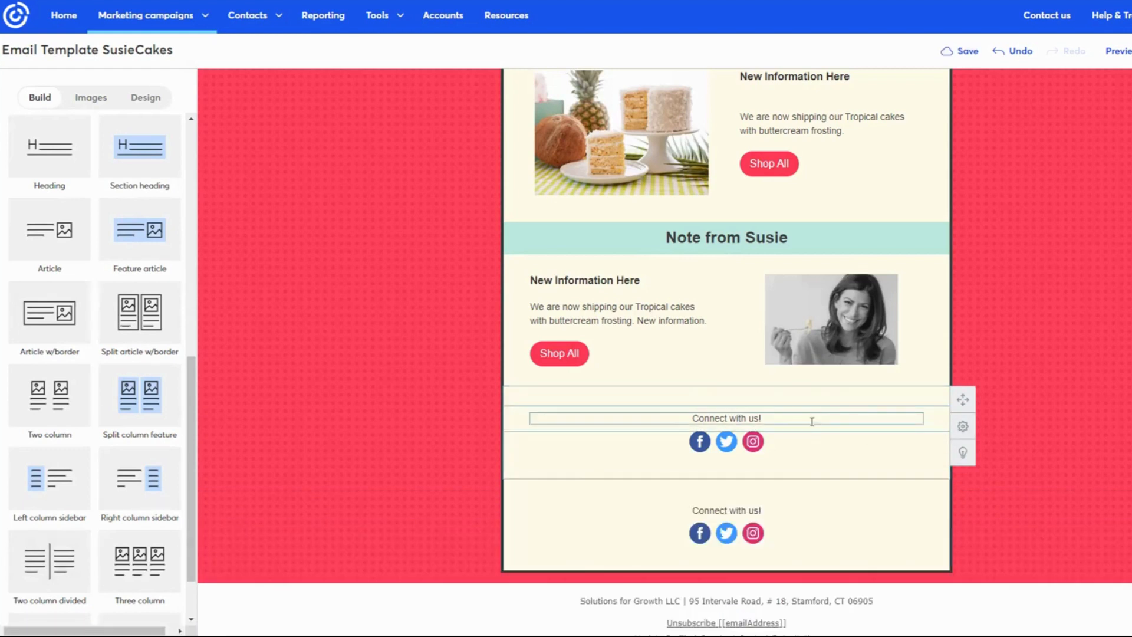
# Step: Delete the social follow icons and the spacer below them from the upper "Connect with us!" layout
pyautogui.click(776, 436)
pyautogui.click(763, 412)
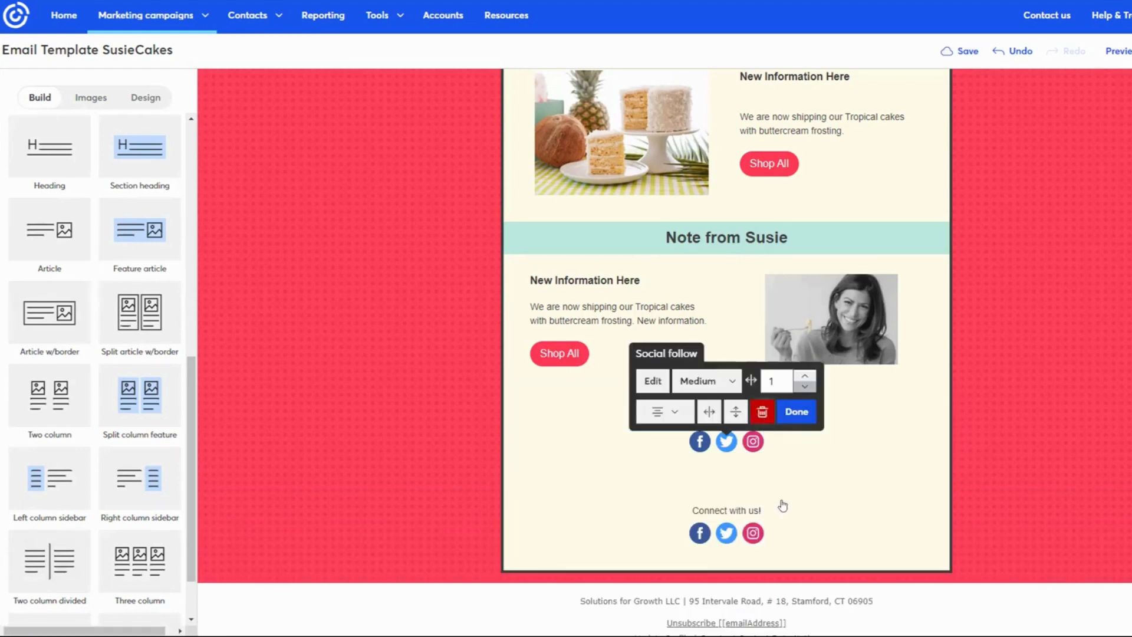
pyautogui.click(748, 442)
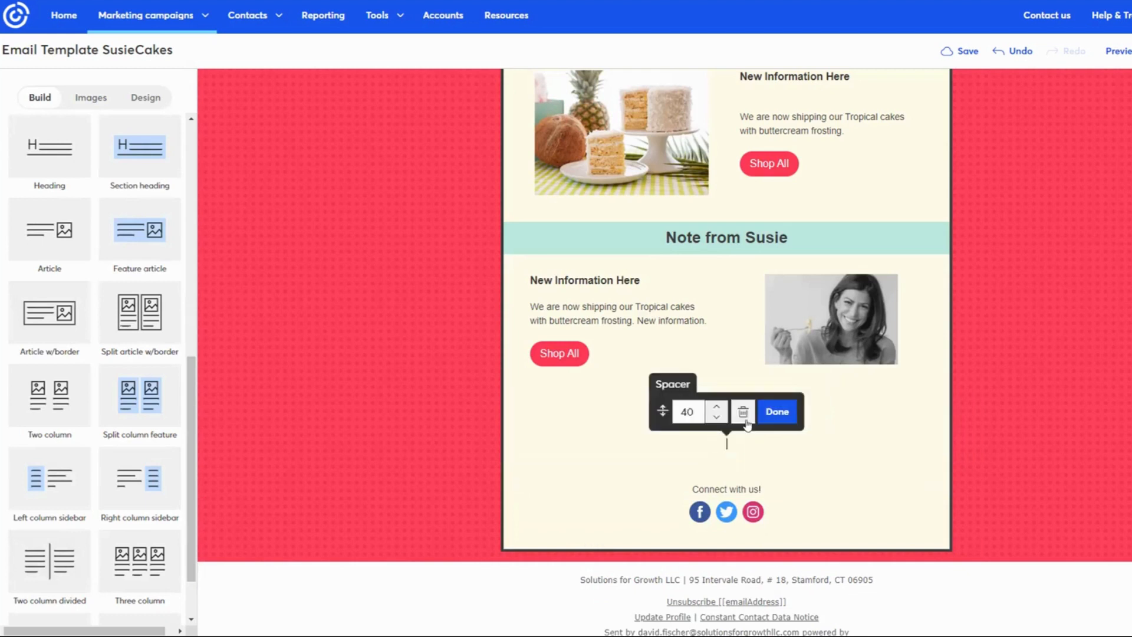
pyautogui.click(743, 412)
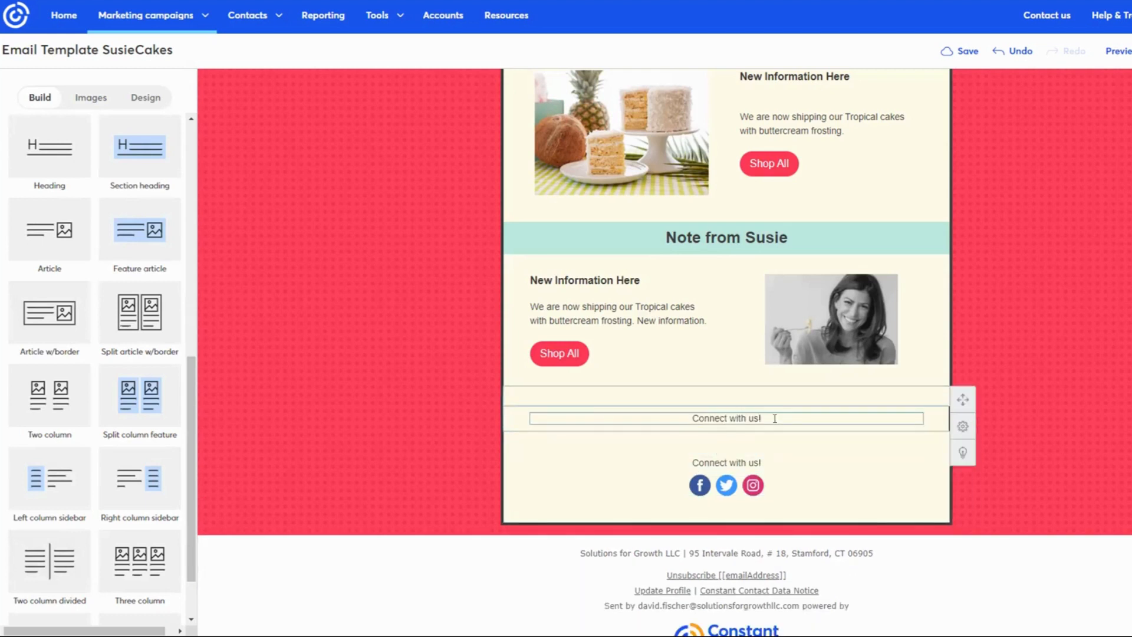
# Step: Replace the upper "Connect with us!" text with "SusieCakes | Address | Phone | Website"
pyautogui.moveTo(762, 418); pyautogui.dragTo(682, 414)
pyautogui.write('S')
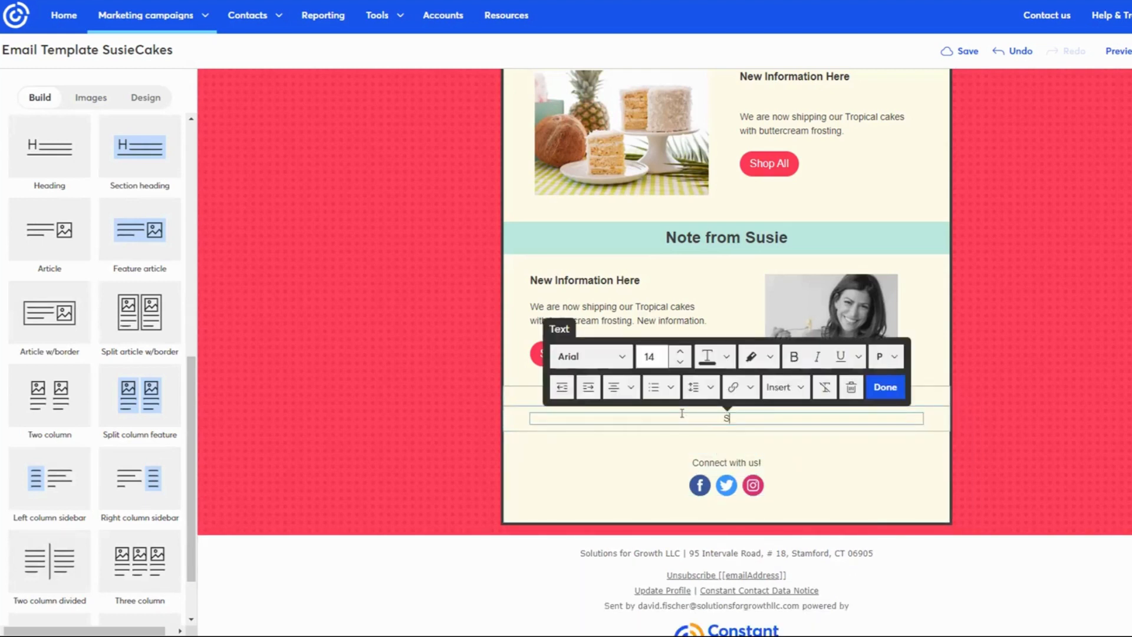
pyautogui.write('usieCakes | Address | Phone | Website')
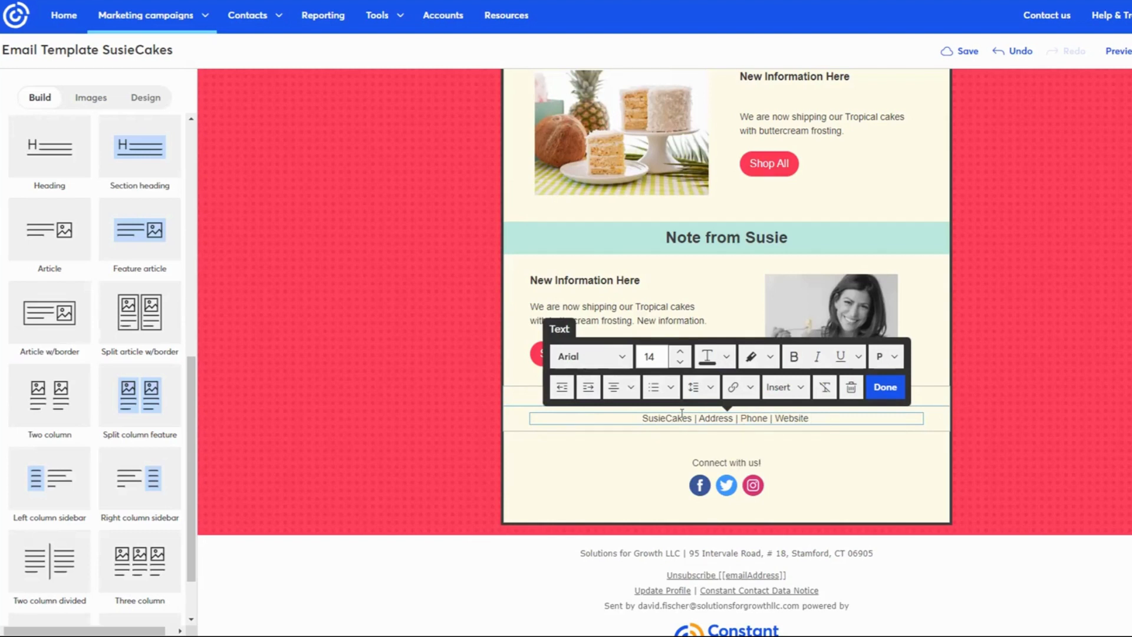
pyautogui.click(882, 400)
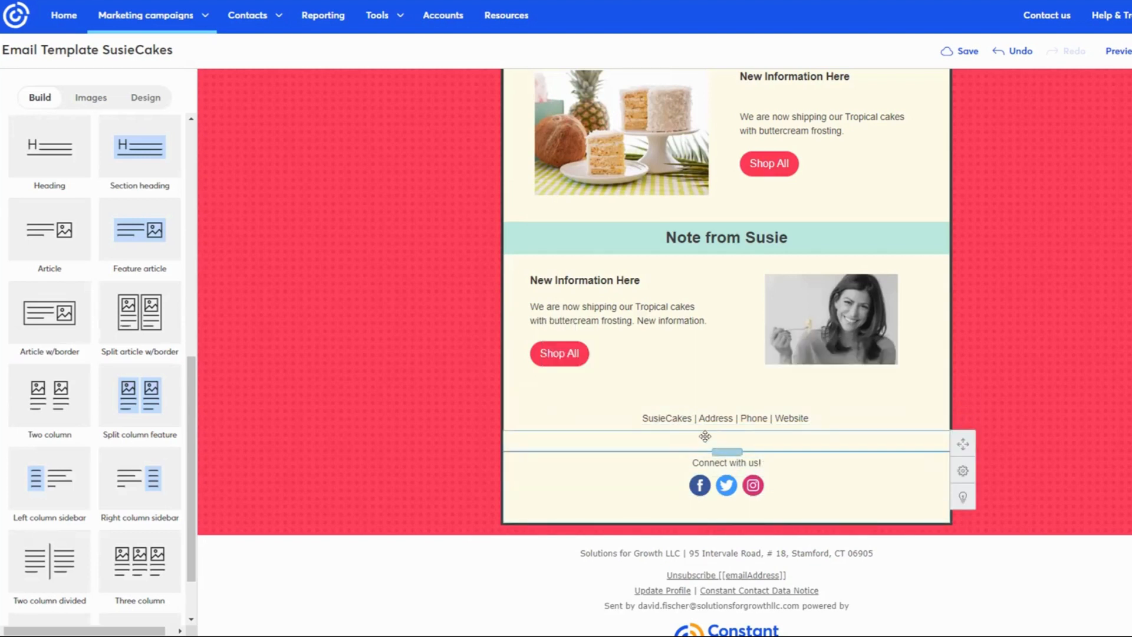
# Step: Reduce the height of the spacer between the contact line and "Connect with us!" to slightly under 23
pyautogui.click(727, 439)
pyautogui.click(715, 419)
pyautogui.click(716, 419)
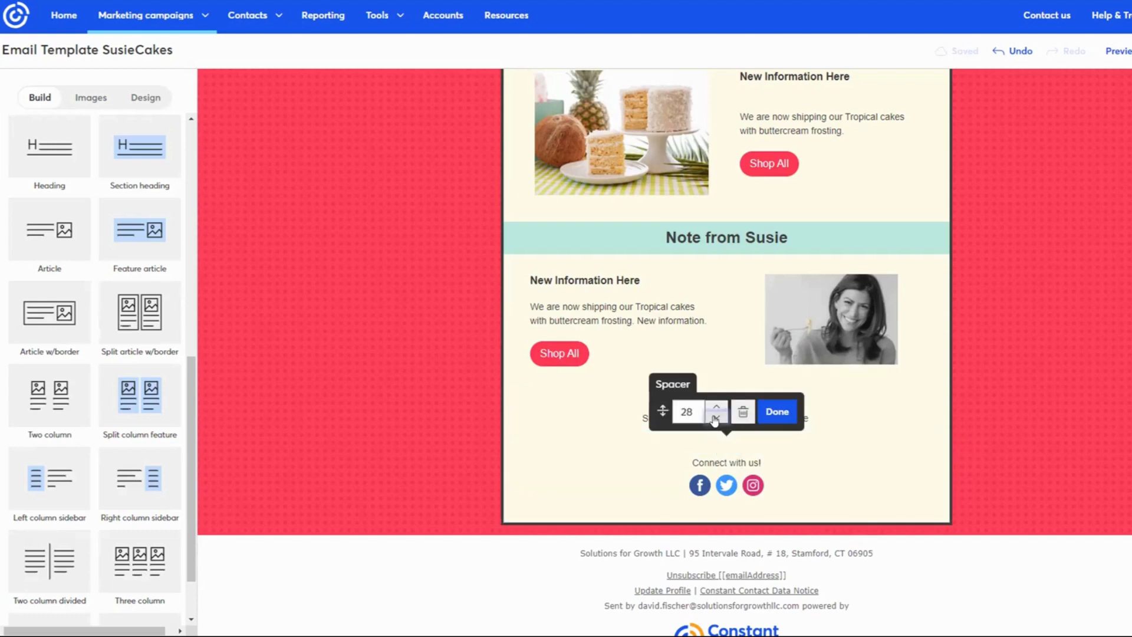
pyautogui.click(715, 418)
pyautogui.click(715, 419)
pyautogui.click(716, 418)
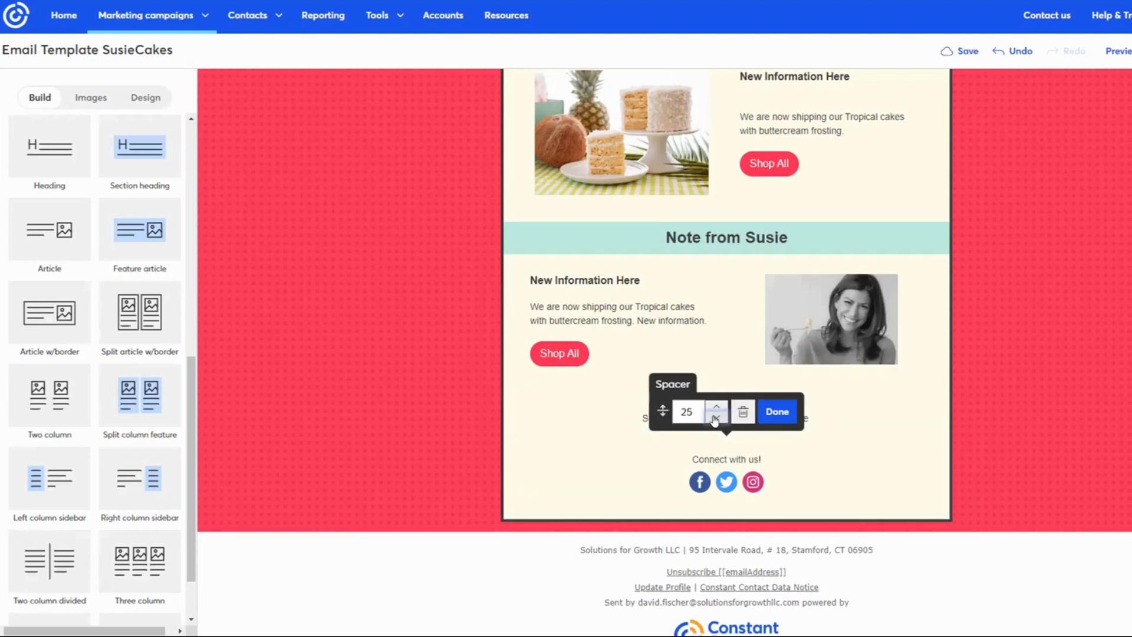
pyautogui.click(715, 419)
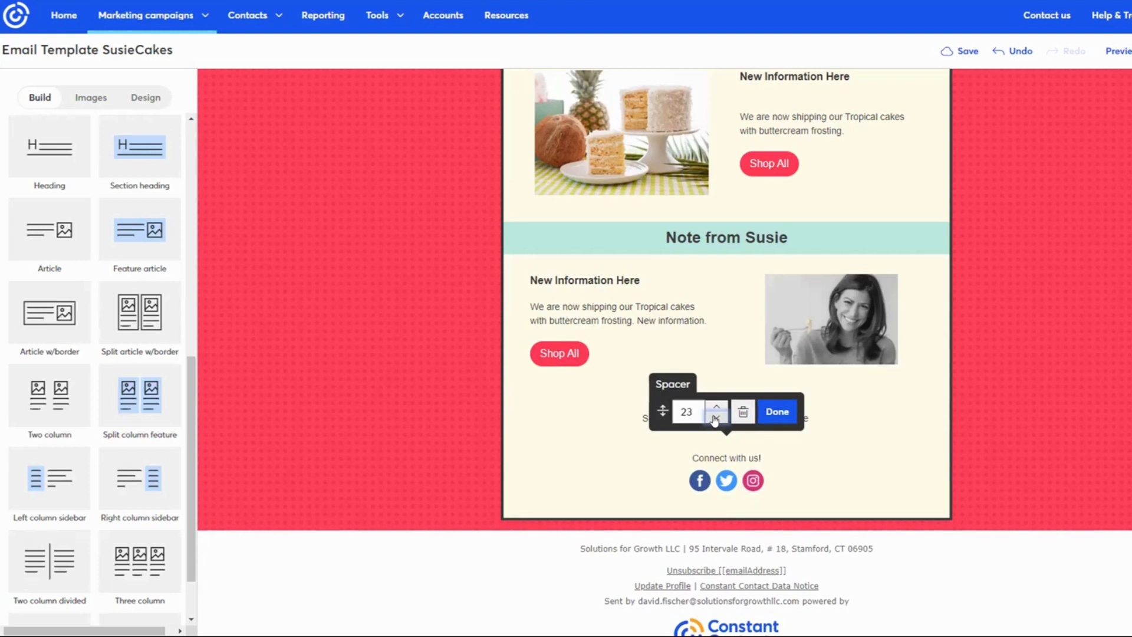
pyautogui.click(714, 419)
pyautogui.click(778, 412)
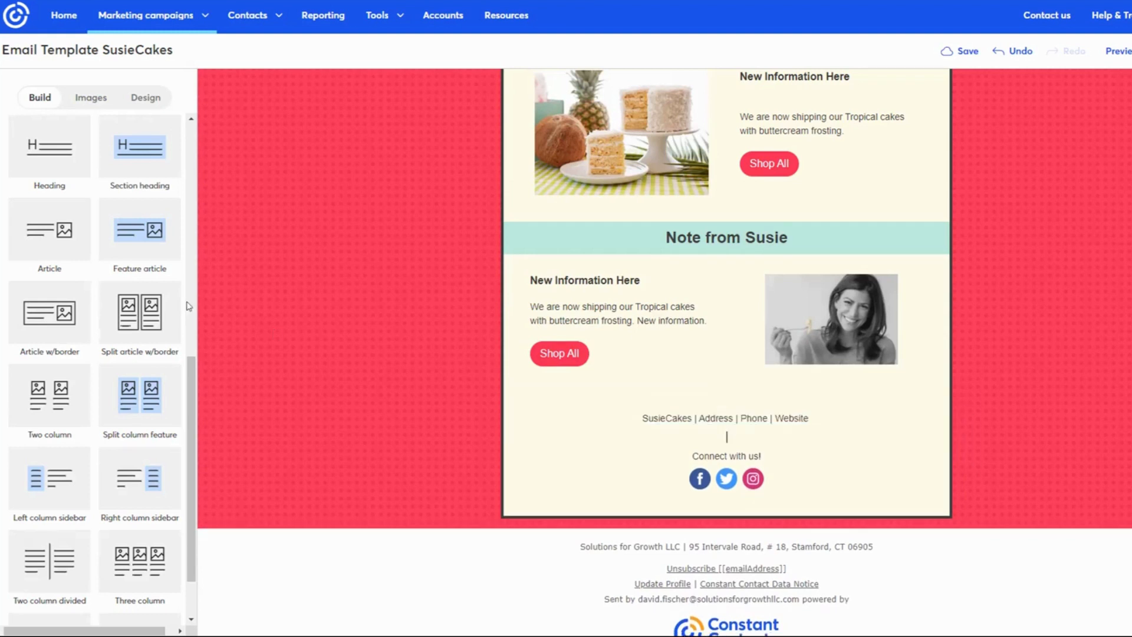
# Step: Insert a navigation bar between the second article and the contact line, and increase the spacer above it to about 25
pyautogui.scroll(-1, 111, 475)
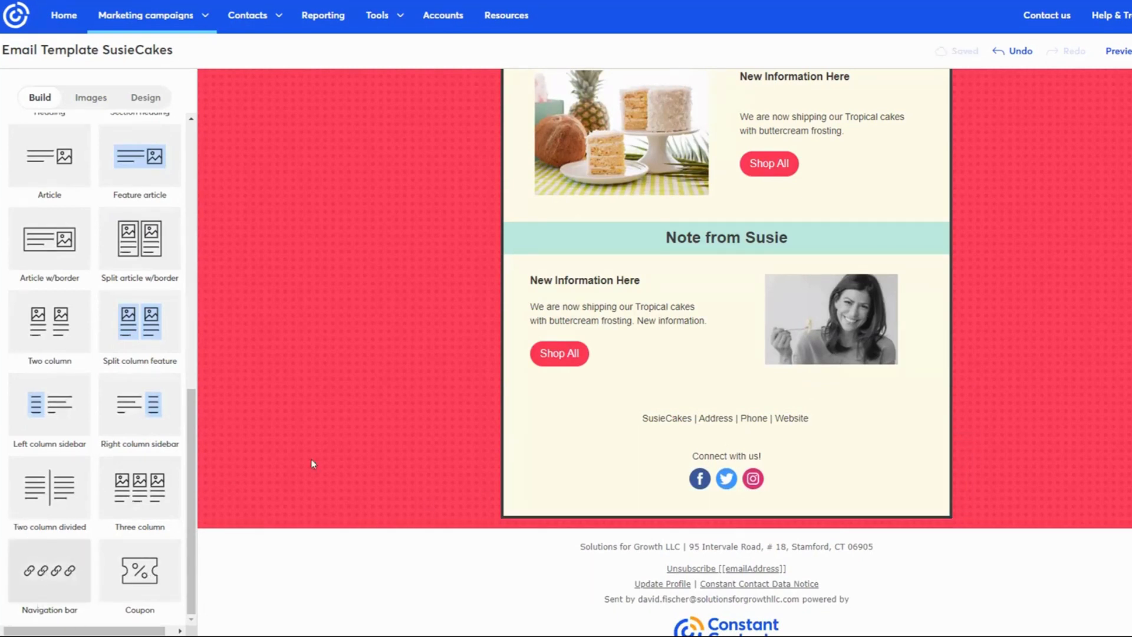
pyautogui.moveTo(311, 464); pyautogui.dragTo(547, 377)
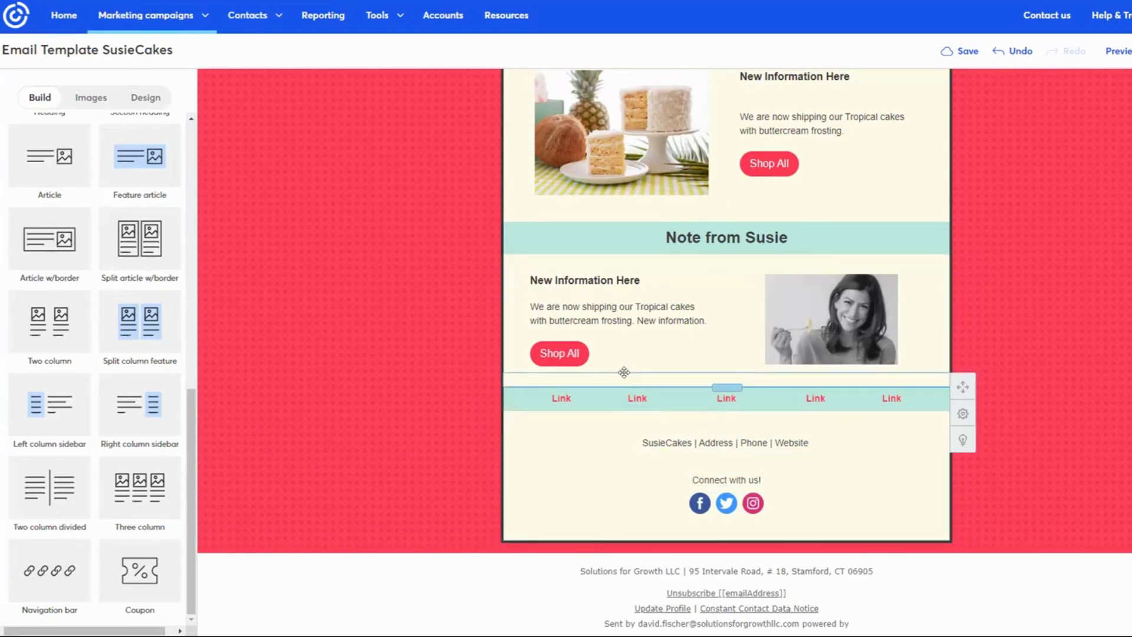
pyautogui.click(624, 372)
pyautogui.click(715, 355)
pyautogui.click(714, 355)
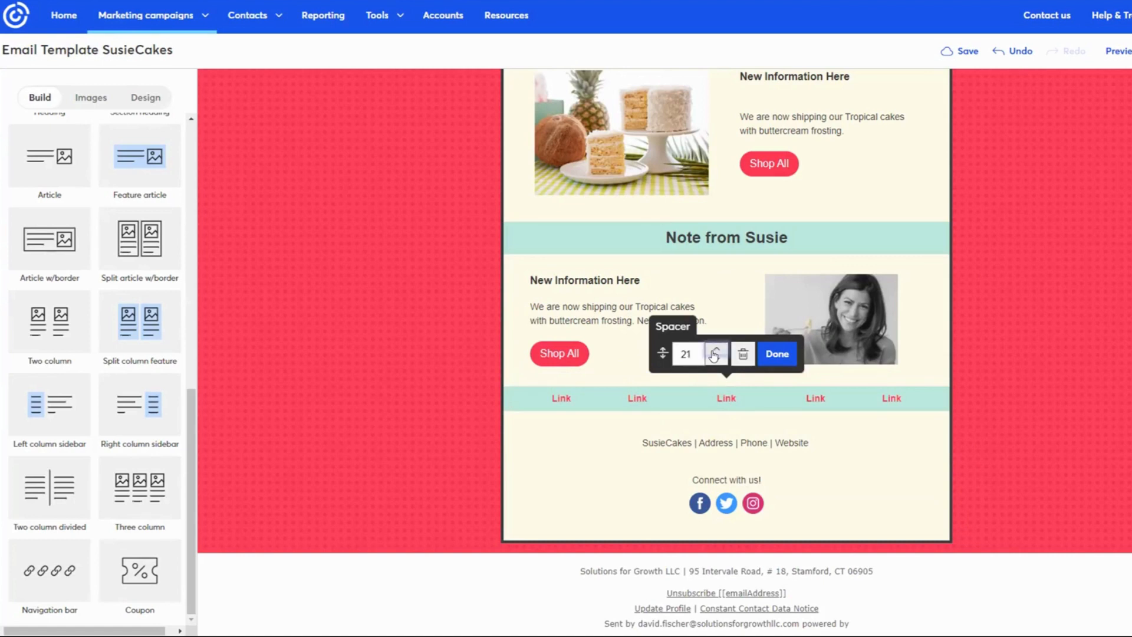
pyautogui.click(714, 355)
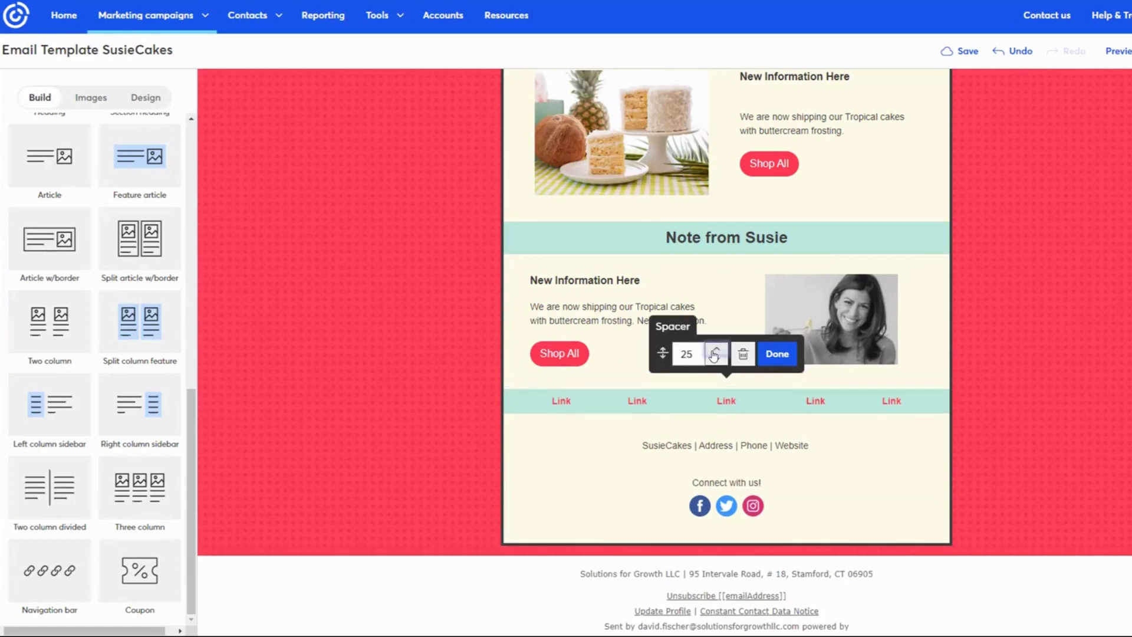
pyautogui.click(790, 359)
# Step: Replace the first navigation bar link's text with "Cookies" and view the link types available for it
pyautogui.click(569, 403)
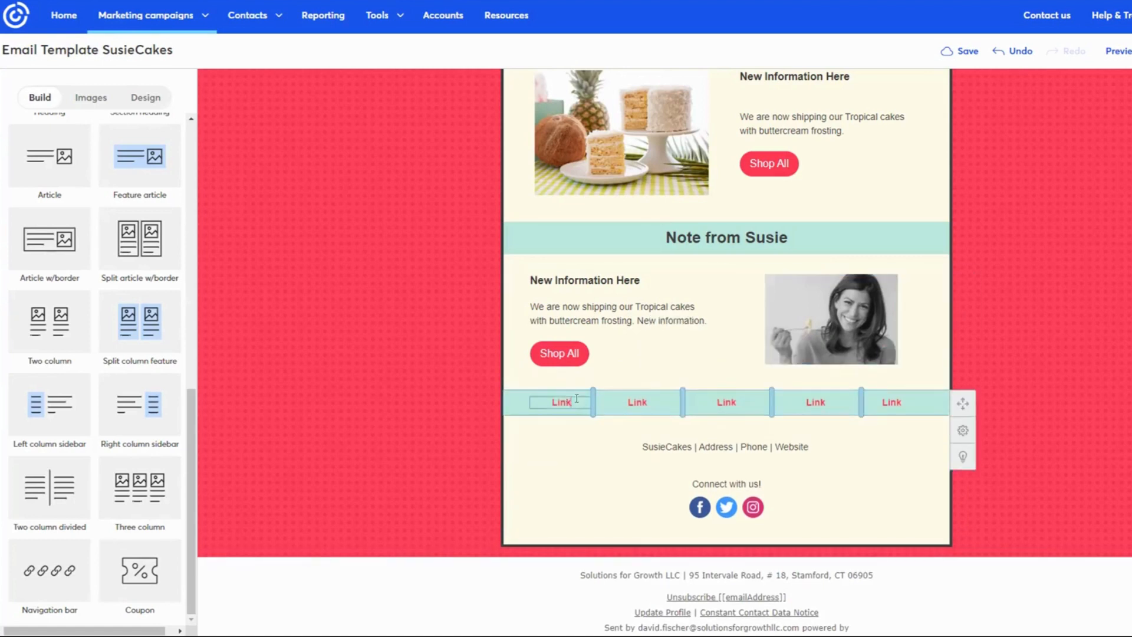
pyautogui.click(575, 400)
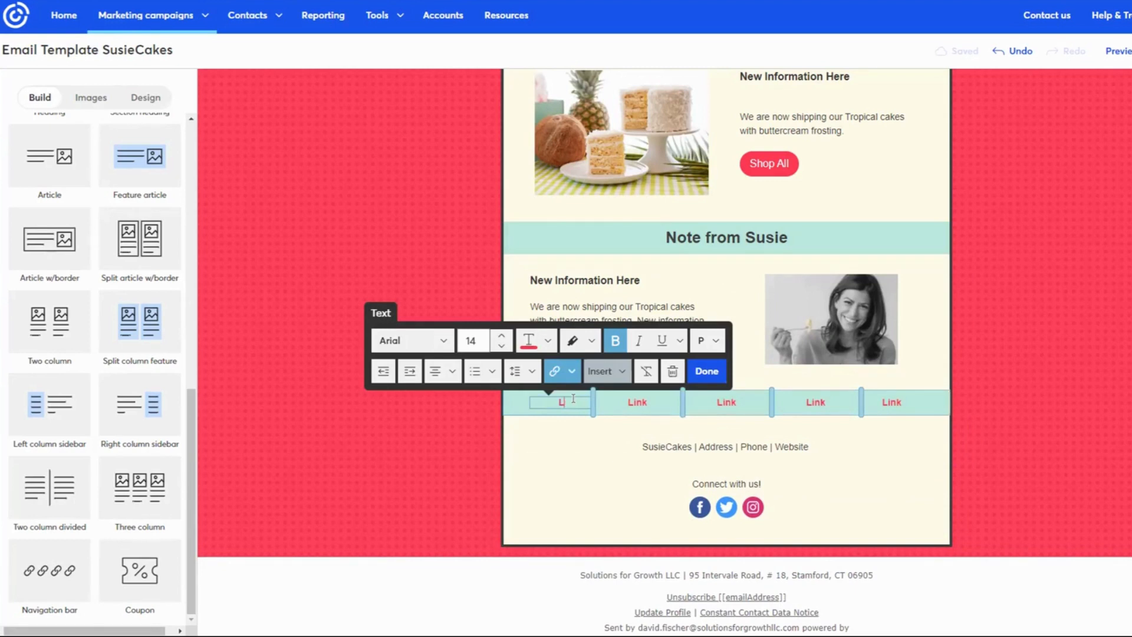
pyautogui.press('BackSpace')
pyautogui.write('Cookies')
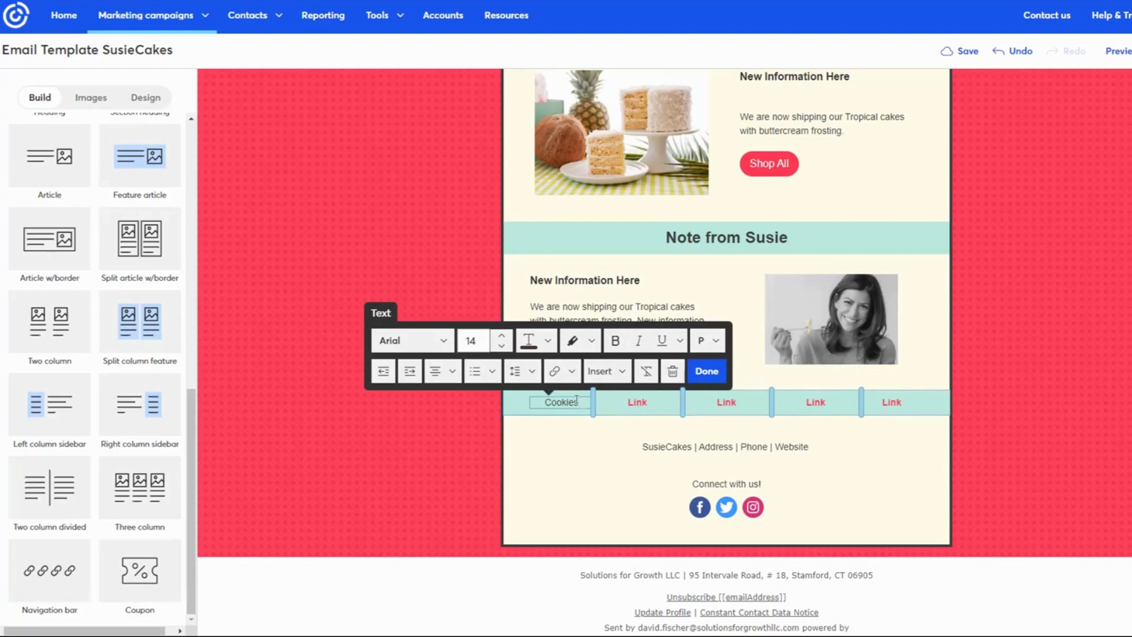
pyautogui.doubleClick(576, 400)
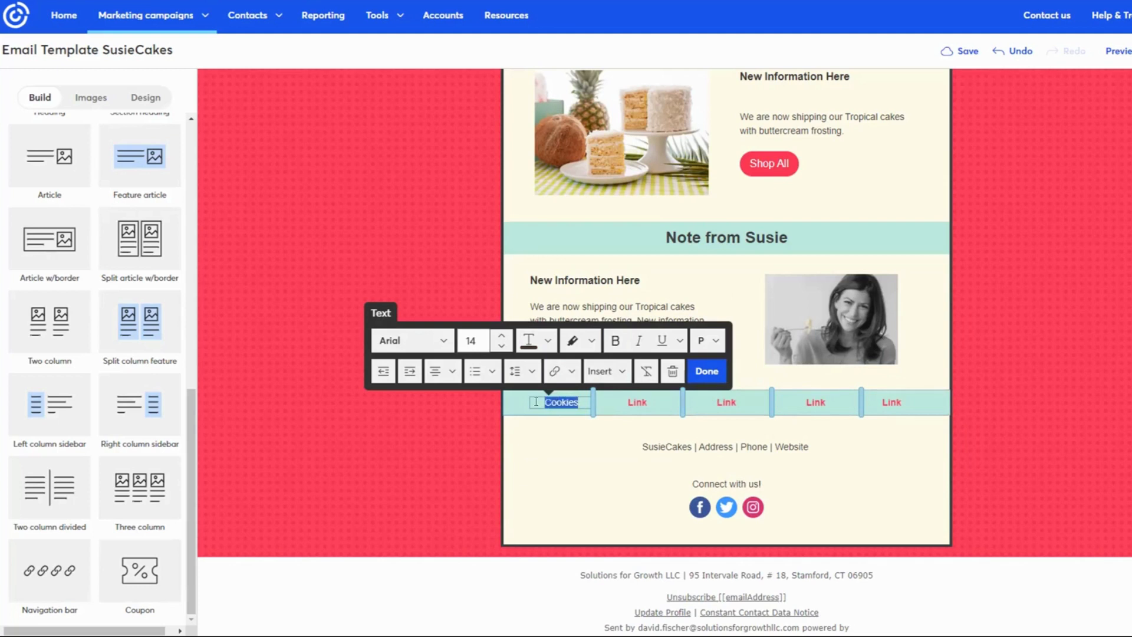
pyautogui.click(570, 373)
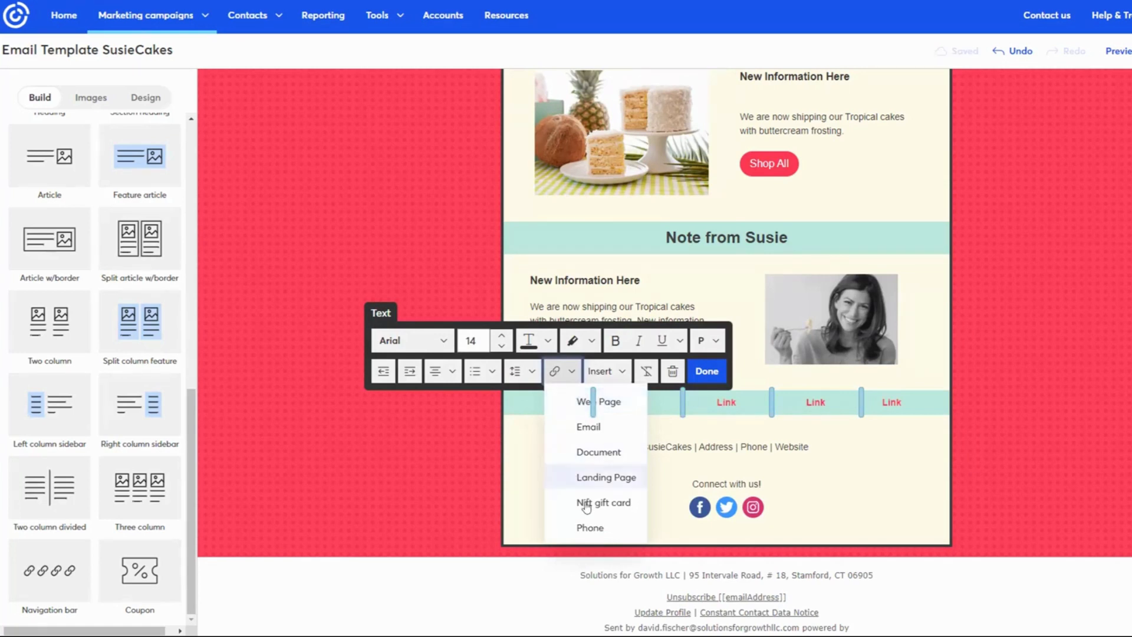
pyautogui.click(704, 375)
# Step: Close the link type list and replace the second navigation bar link's text with "Cupcakes"
pyautogui.click(651, 401)
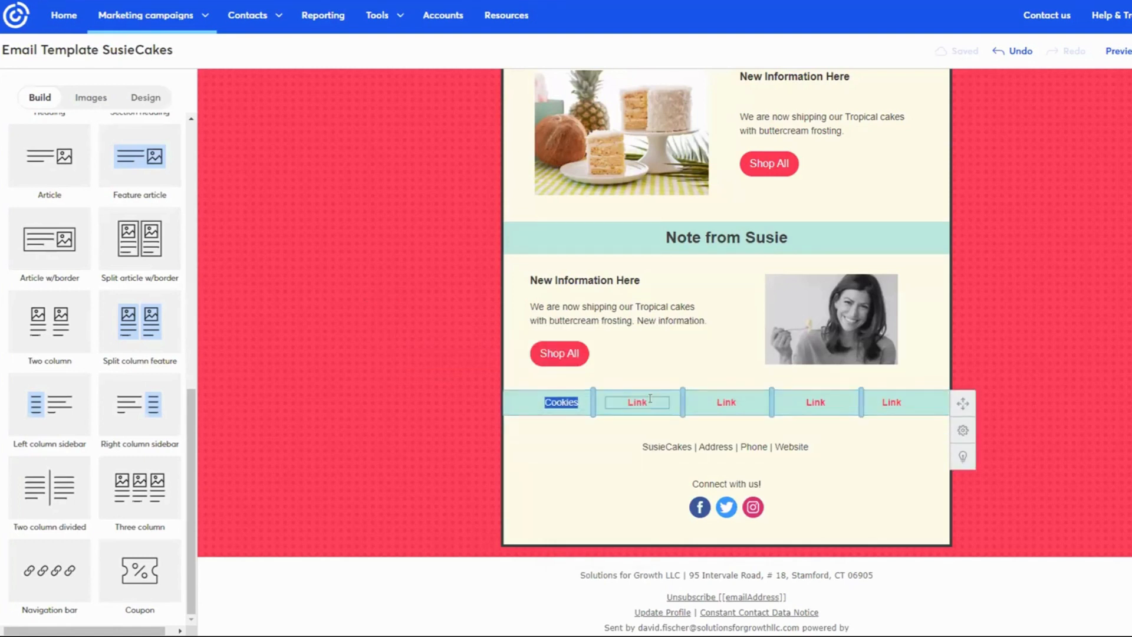
pyautogui.moveTo(654, 401); pyautogui.dragTo(618, 401)
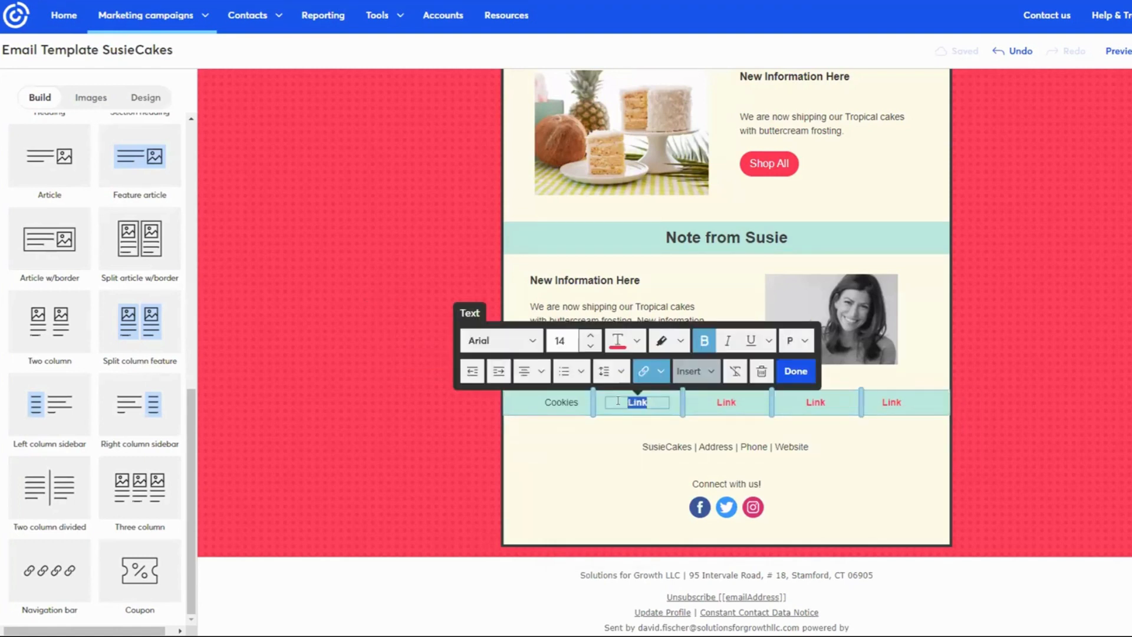
pyautogui.write('Cup')
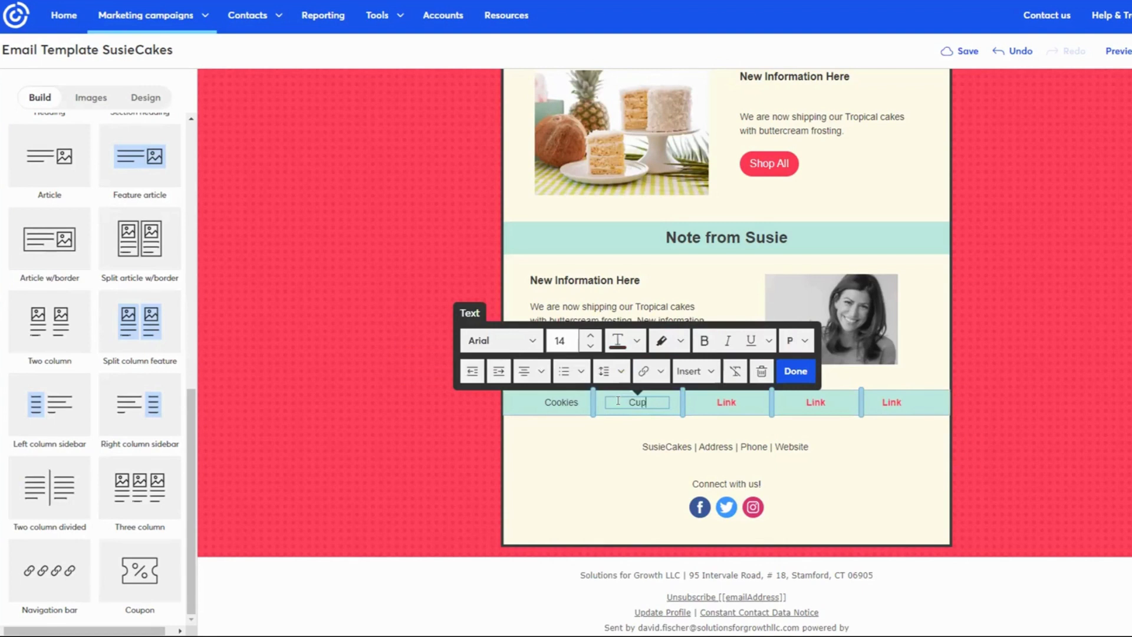
pyautogui.write('cakes')
pyautogui.click(795, 371)
# Step: Replace the third navigation bar link's text with "Cakes"
pyautogui.click(733, 401)
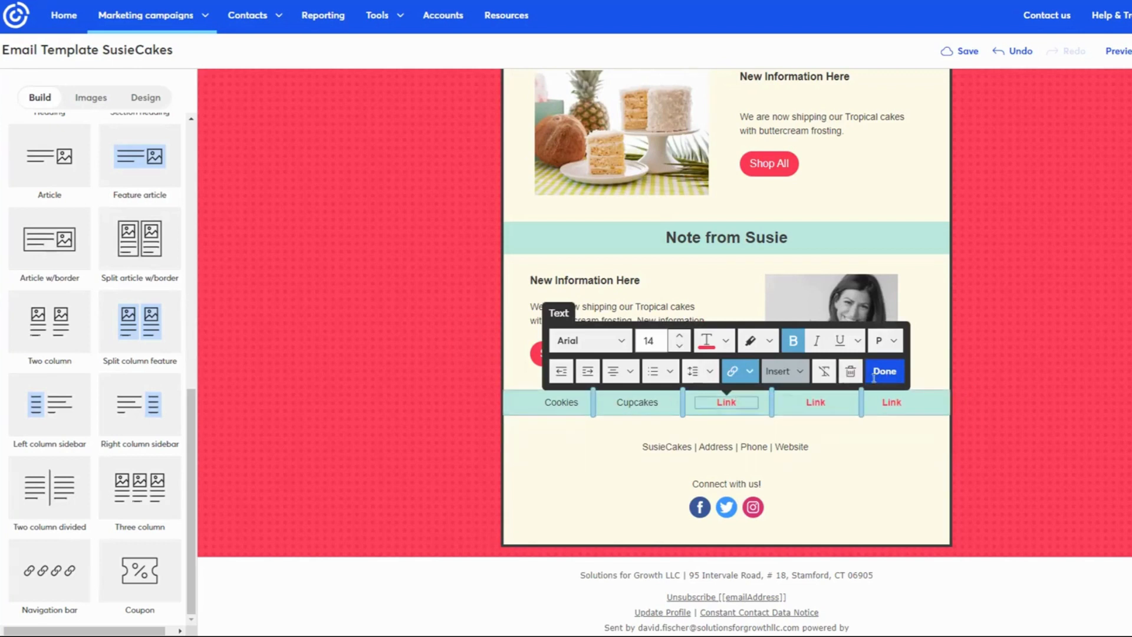
pyautogui.moveTo(739, 402); pyautogui.dragTo(698, 400)
pyautogui.write('Cakes')
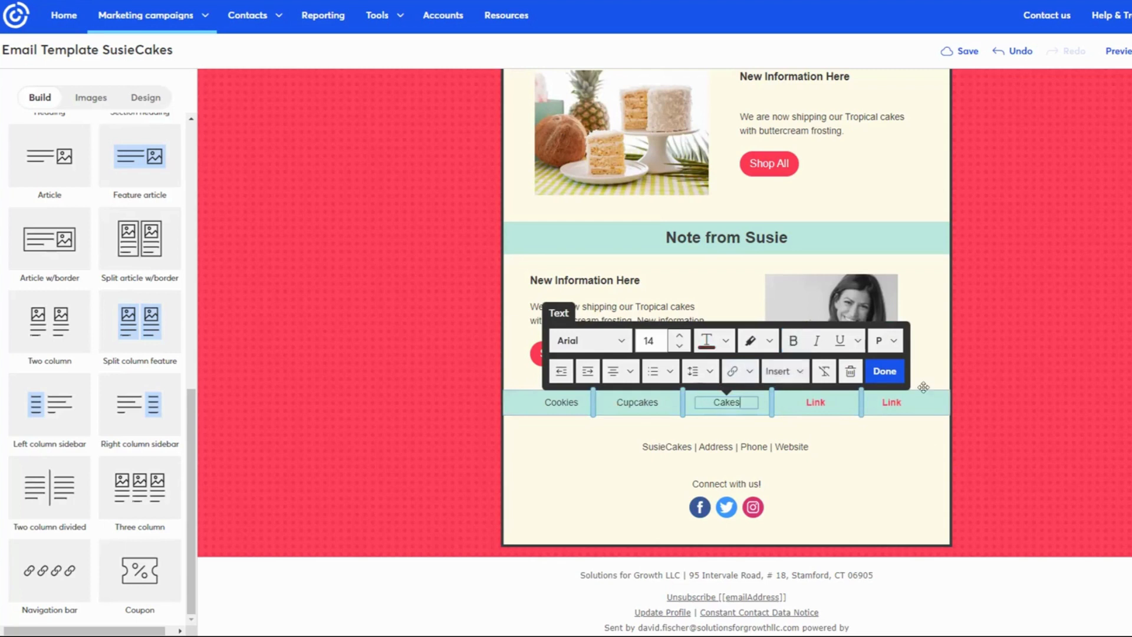
pyautogui.click(884, 371)
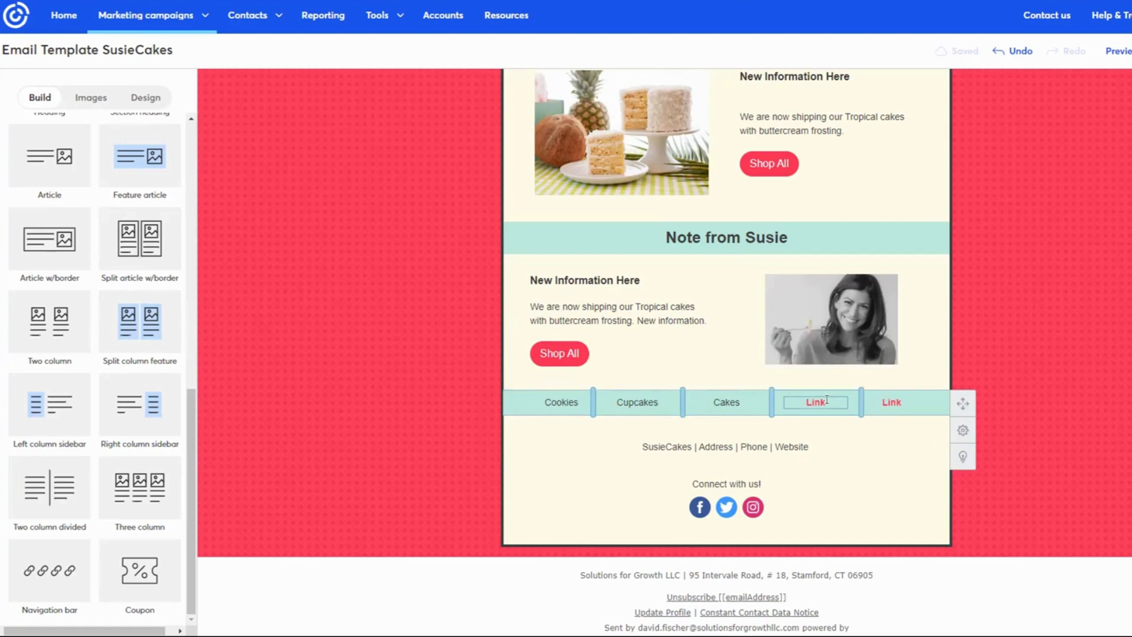
# Step: Delete the two remaining placeholder "Link" items after "Cakes" from the navigation bar
pyautogui.click(827, 399)
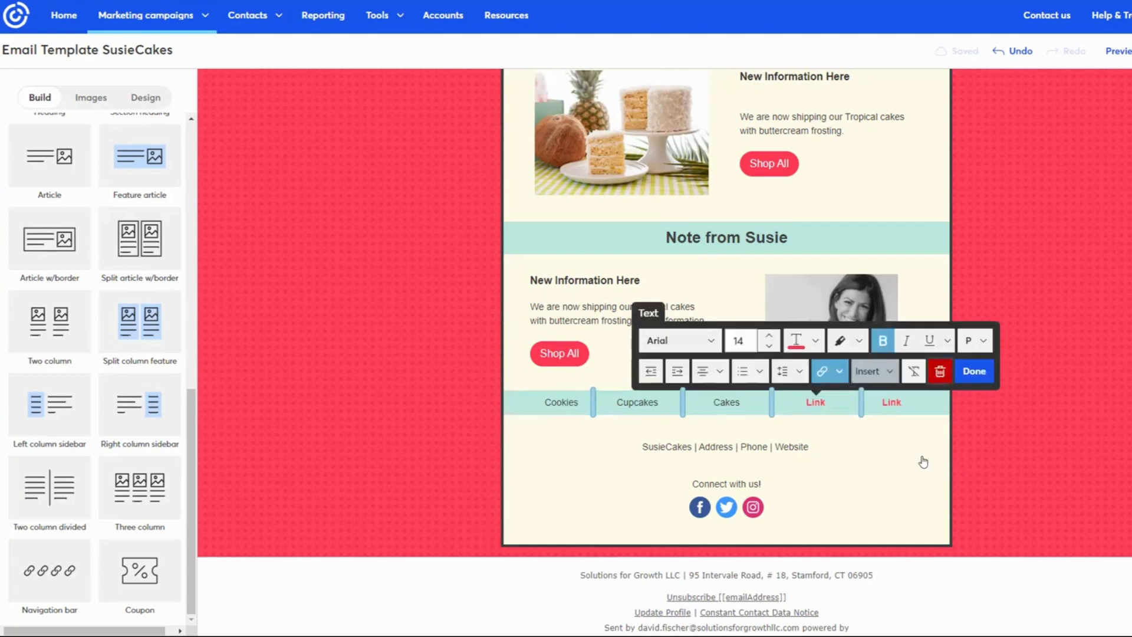
pyautogui.click(940, 371)
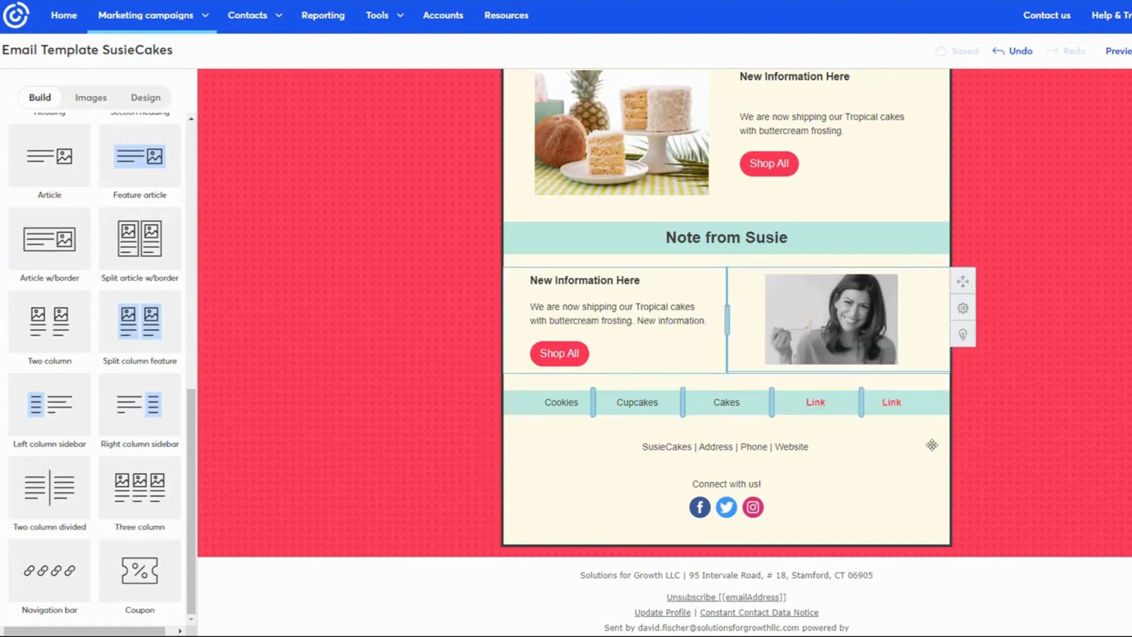
pyautogui.click(901, 401)
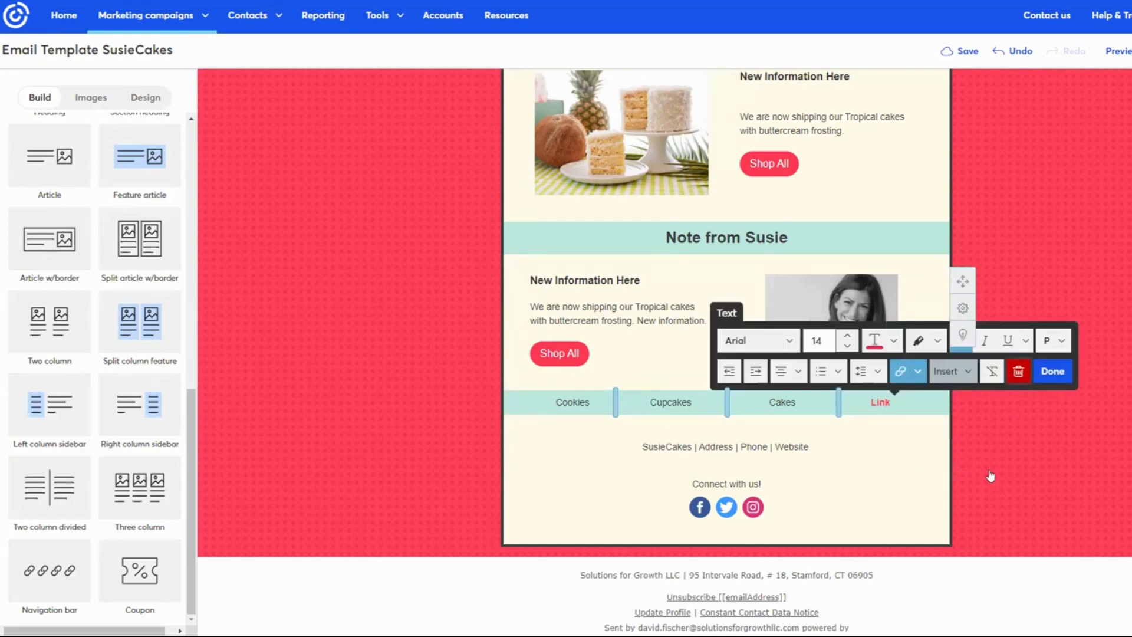
pyautogui.press('Delete')
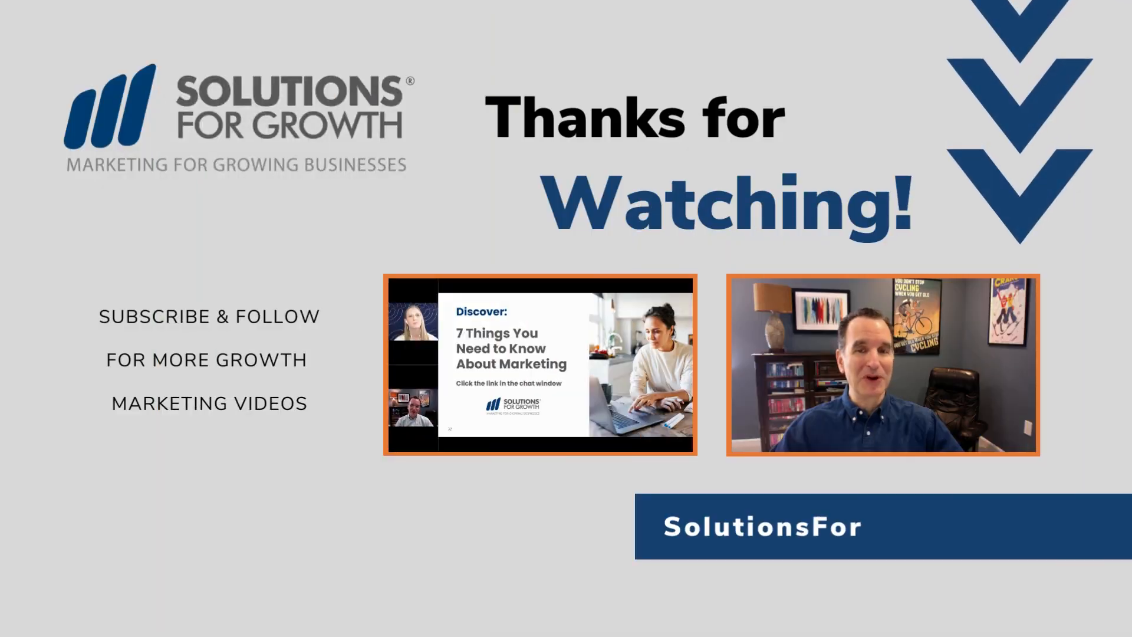